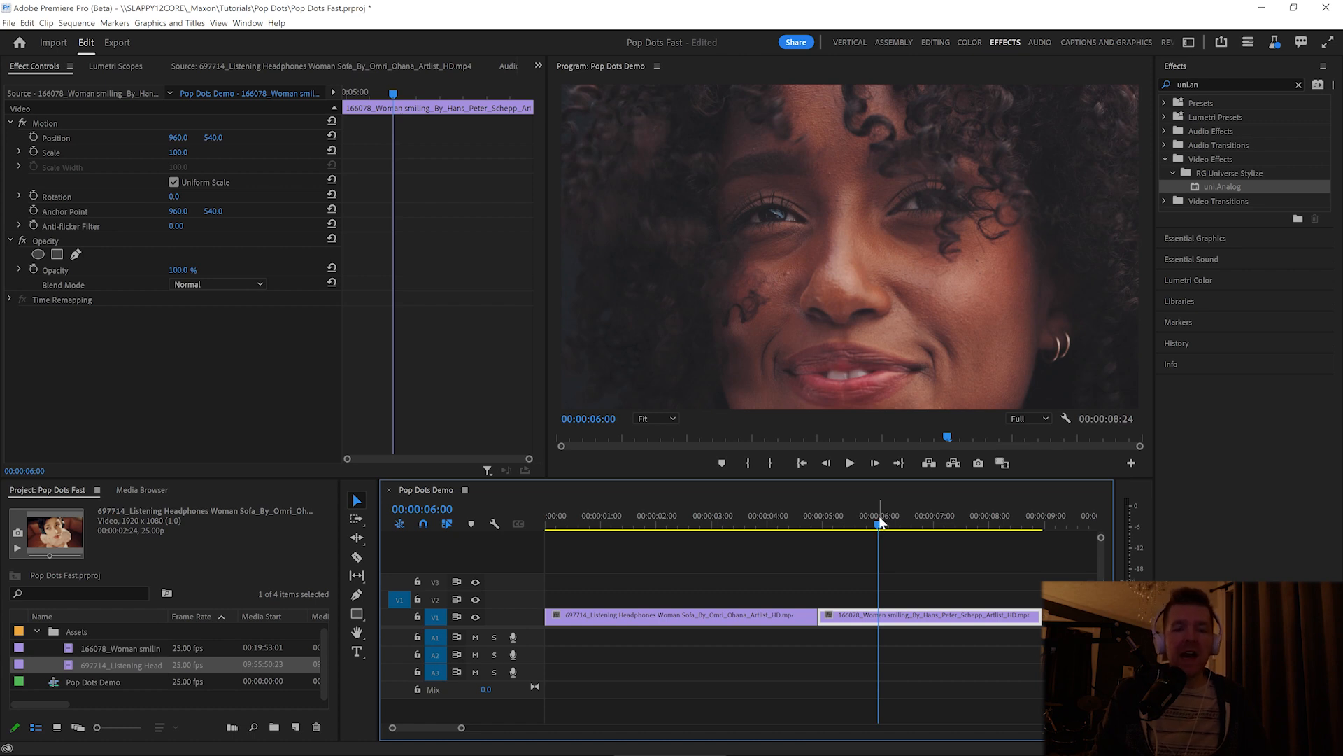
- Apply the uni.Analog effect to the first clip on V1 and set its aspect ratio to 16:9 - Widescreen
left_click_drag(881, 522, 654, 526)
left_click_drag(1211, 187, 734, 616)
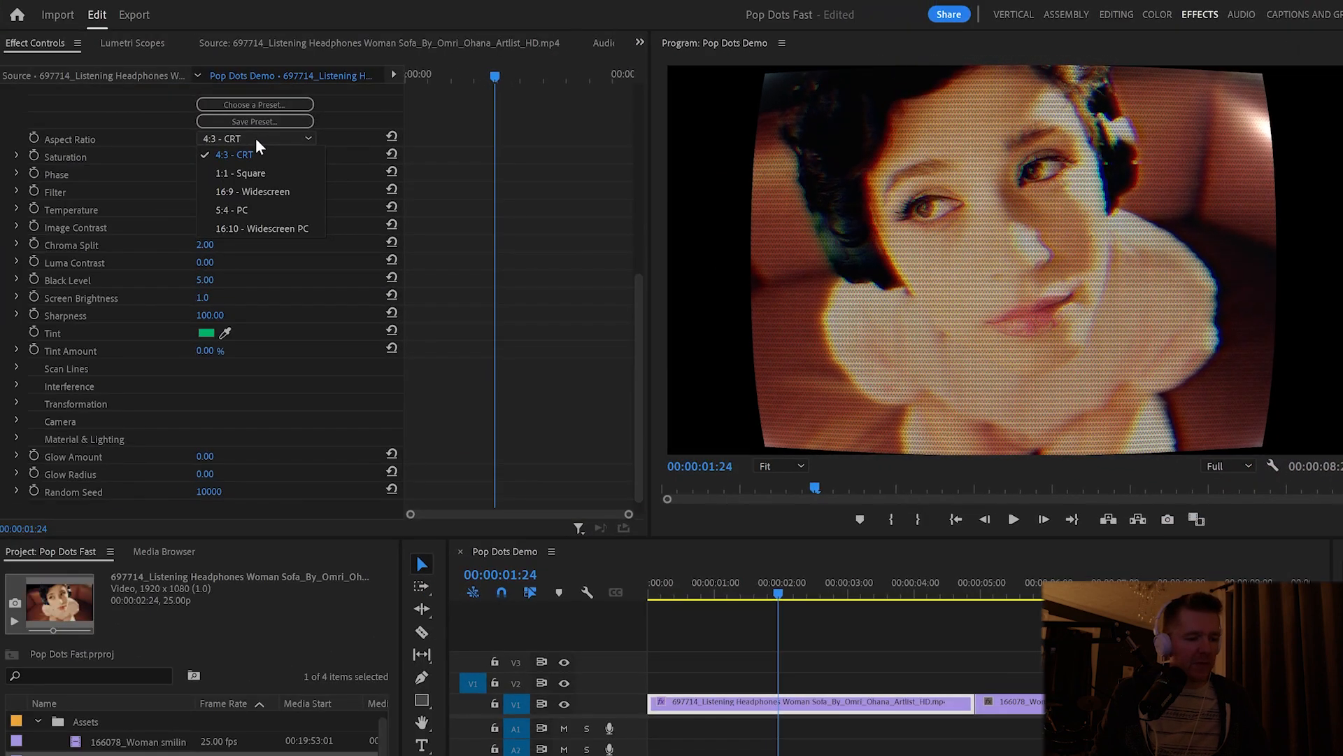
left_click(272, 191)
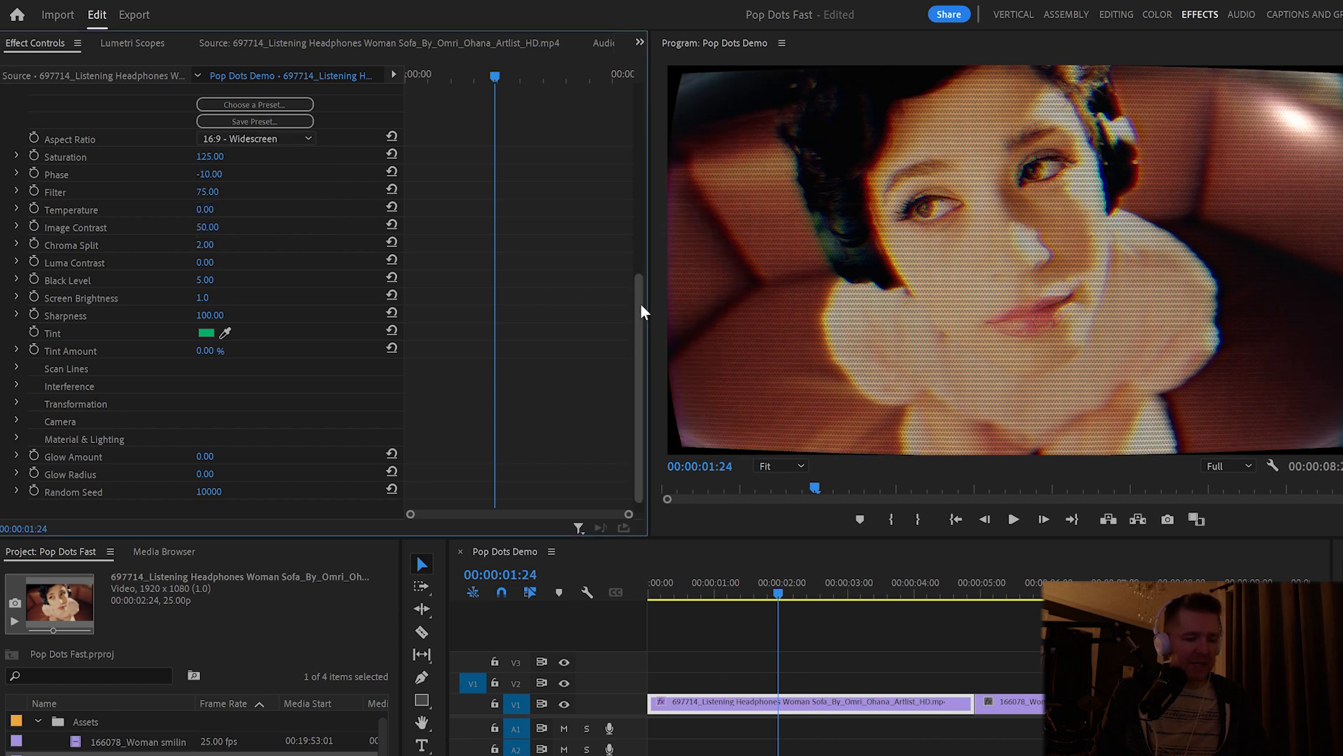
- Set the Transformation curvature of the Analog effect to 0 to flatten the picture
left_click_drag(636, 303, 636, 342)
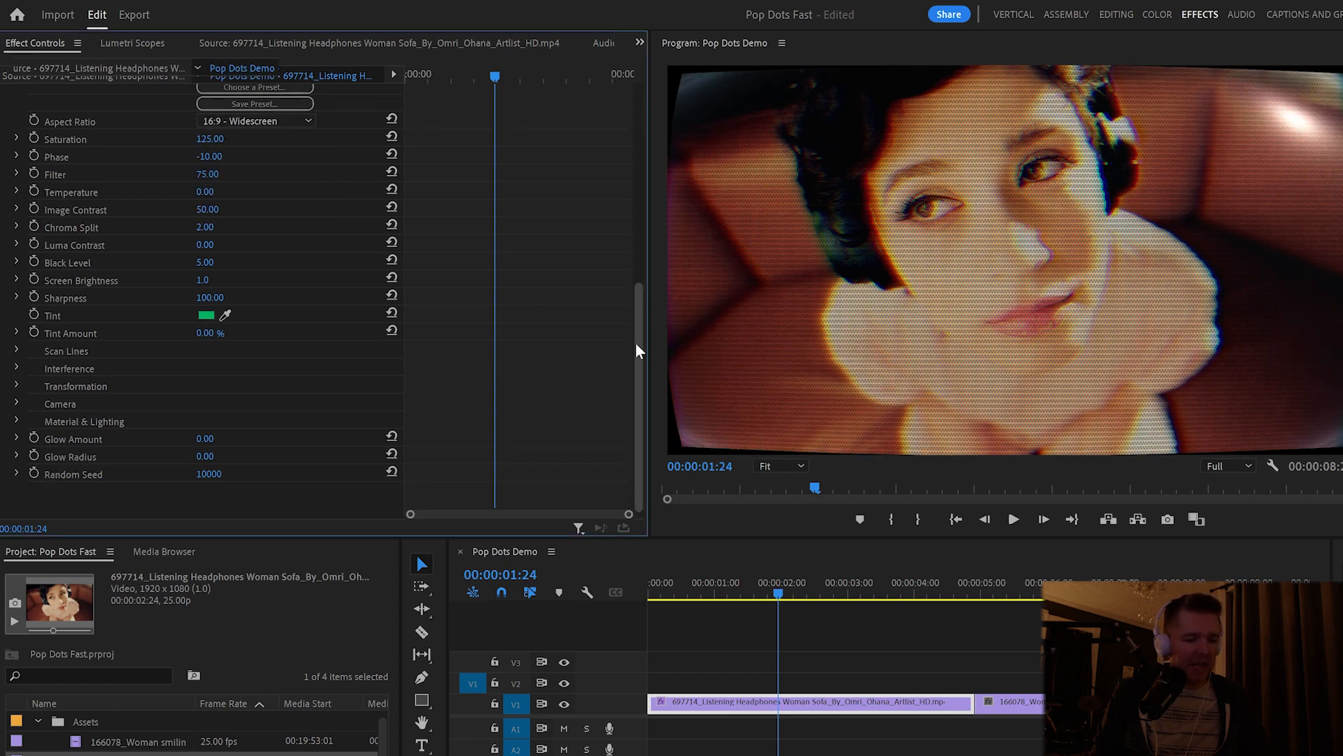
left_click(17, 387)
left_click(202, 403)
type("0")
key("Return")
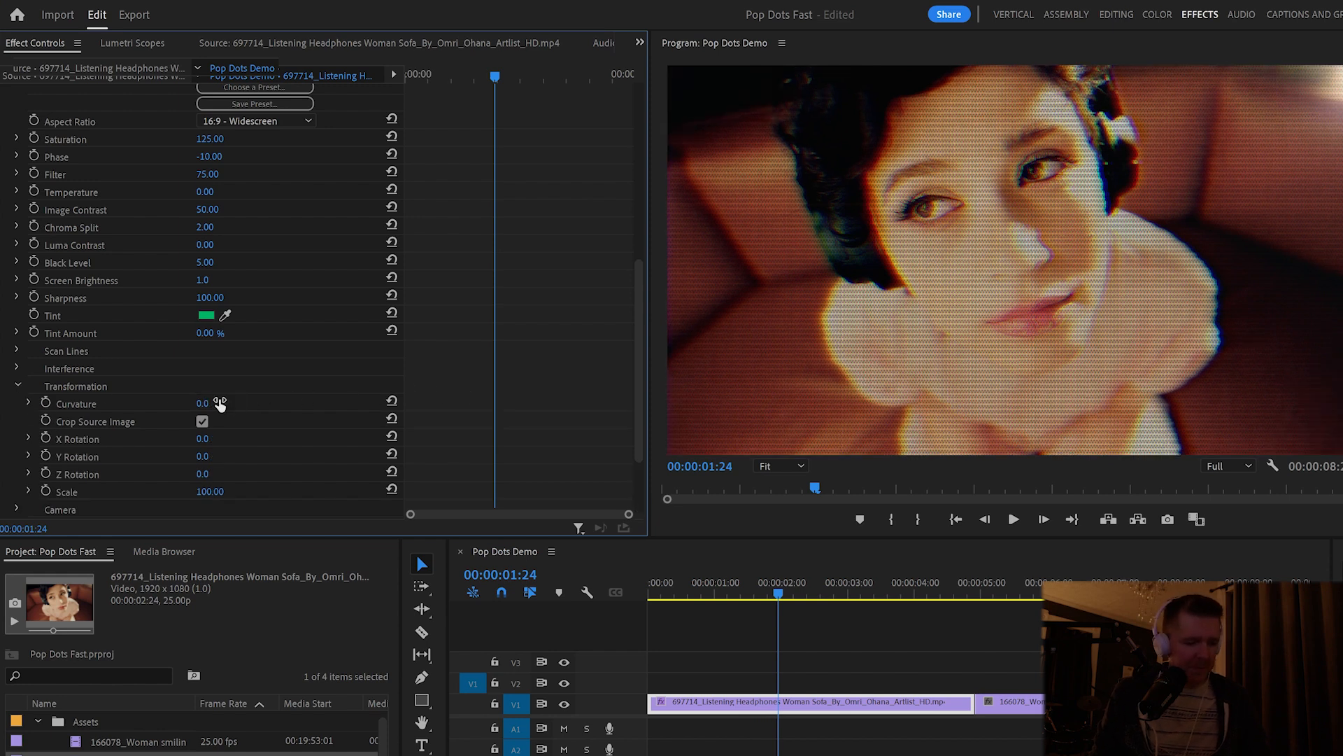
key("ctrl+z")
left_click_drag(205, 456, 243, 457)
key("ctrl+z")
left_click_drag(204, 403, 189, 403)
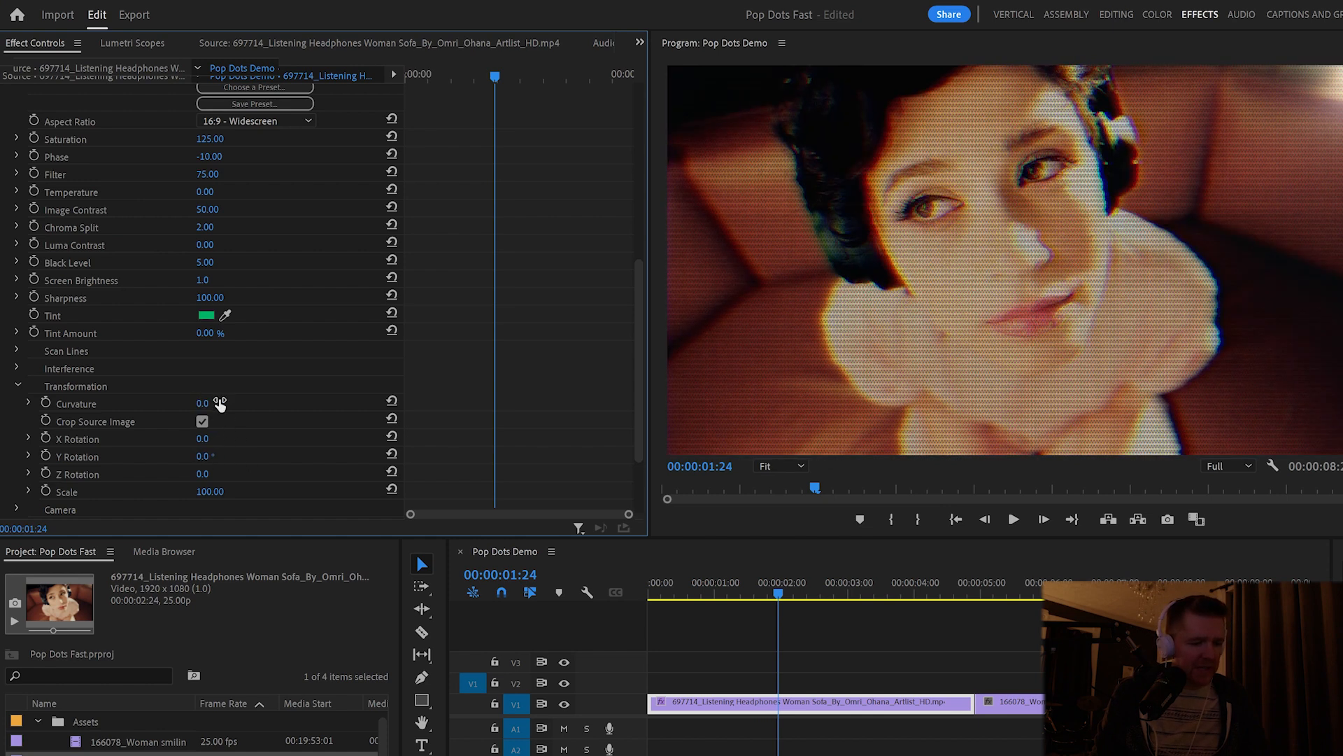
- Set Gloss, Specular and Environment Light to 0% in the Material & Lighting settings, and collapse the open setting groups
scroll(260, 490, "down", 1)
scroll(261, 493, "down", 4)
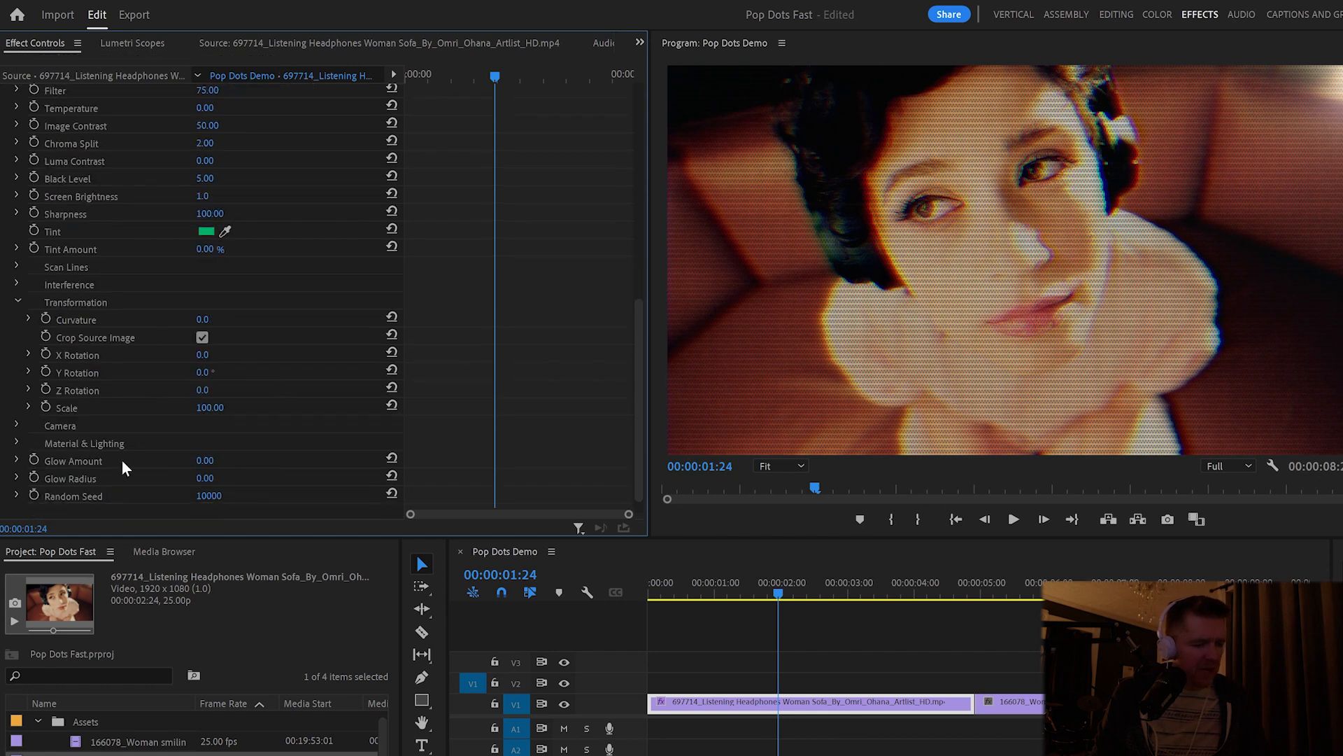
left_click(19, 440)
scroll(340, 431, "down", 5)
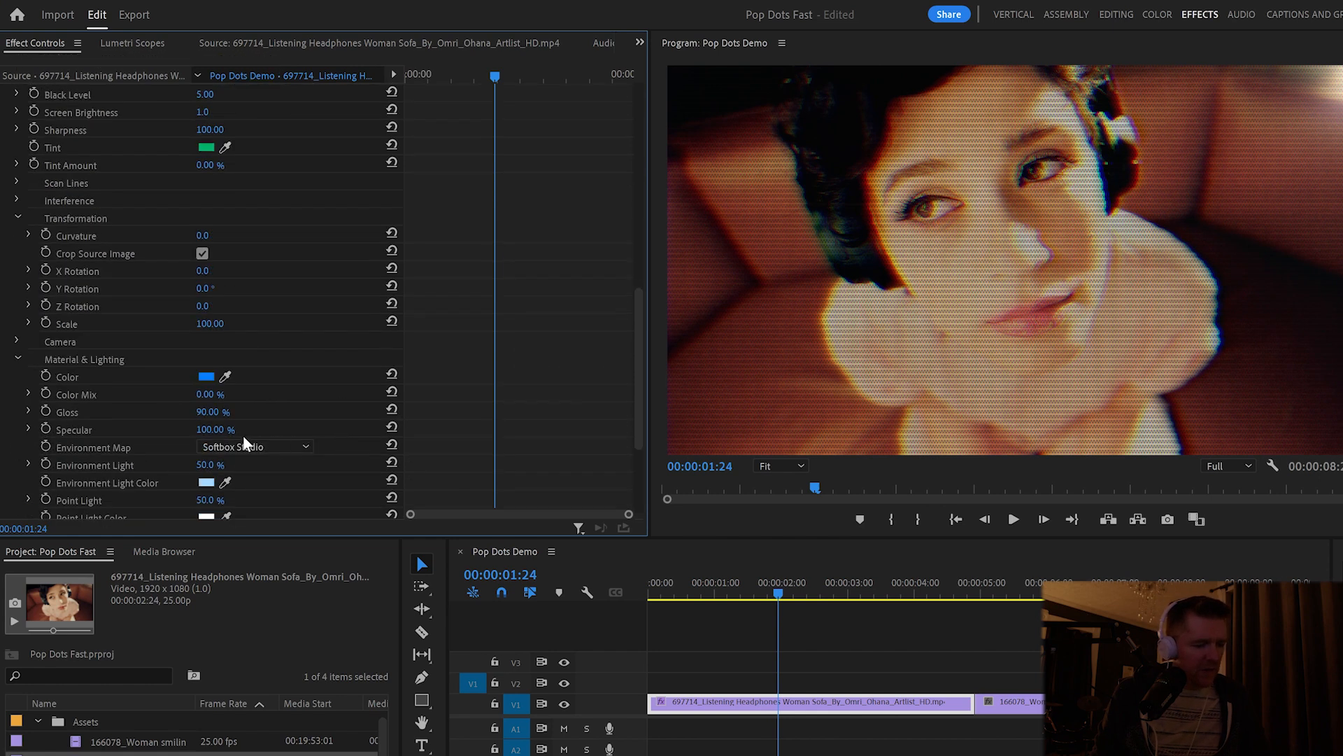
left_click_drag(213, 412, 143, 429)
left_click_drag(225, 464, 189, 464)
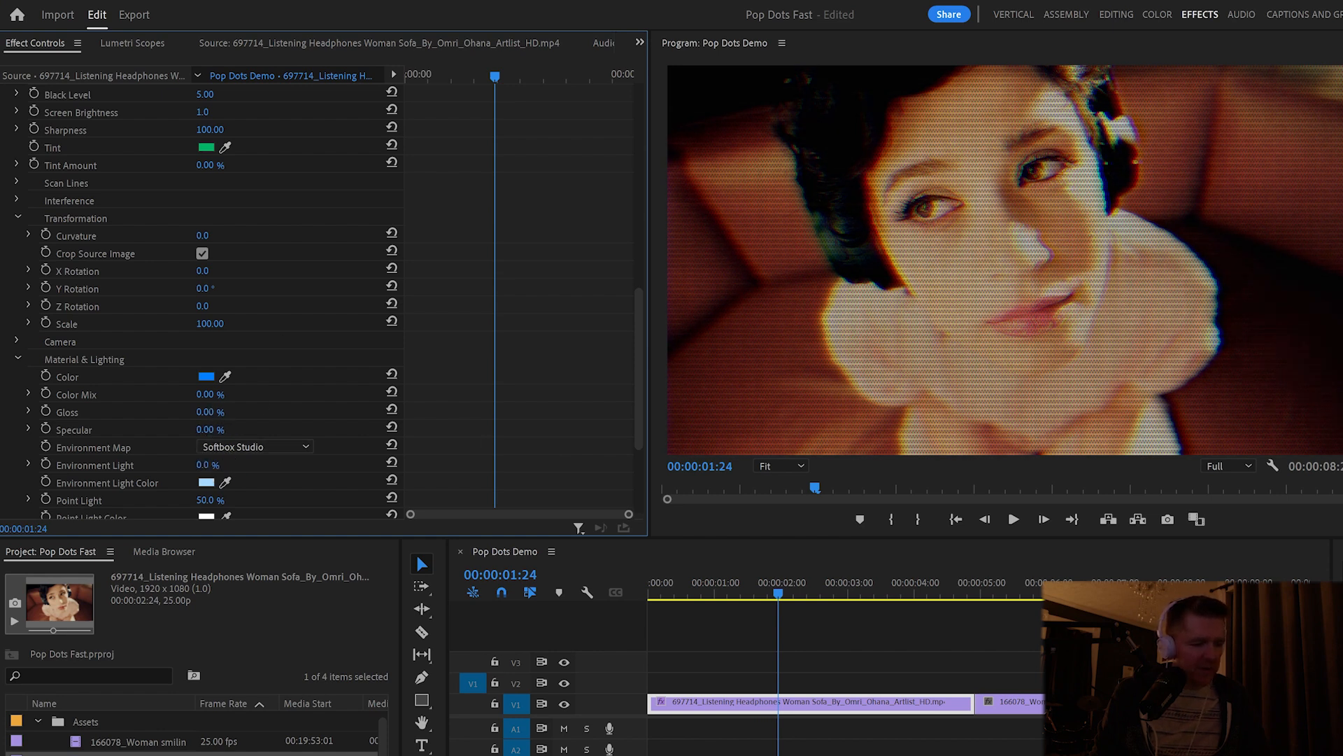
left_click(16, 361)
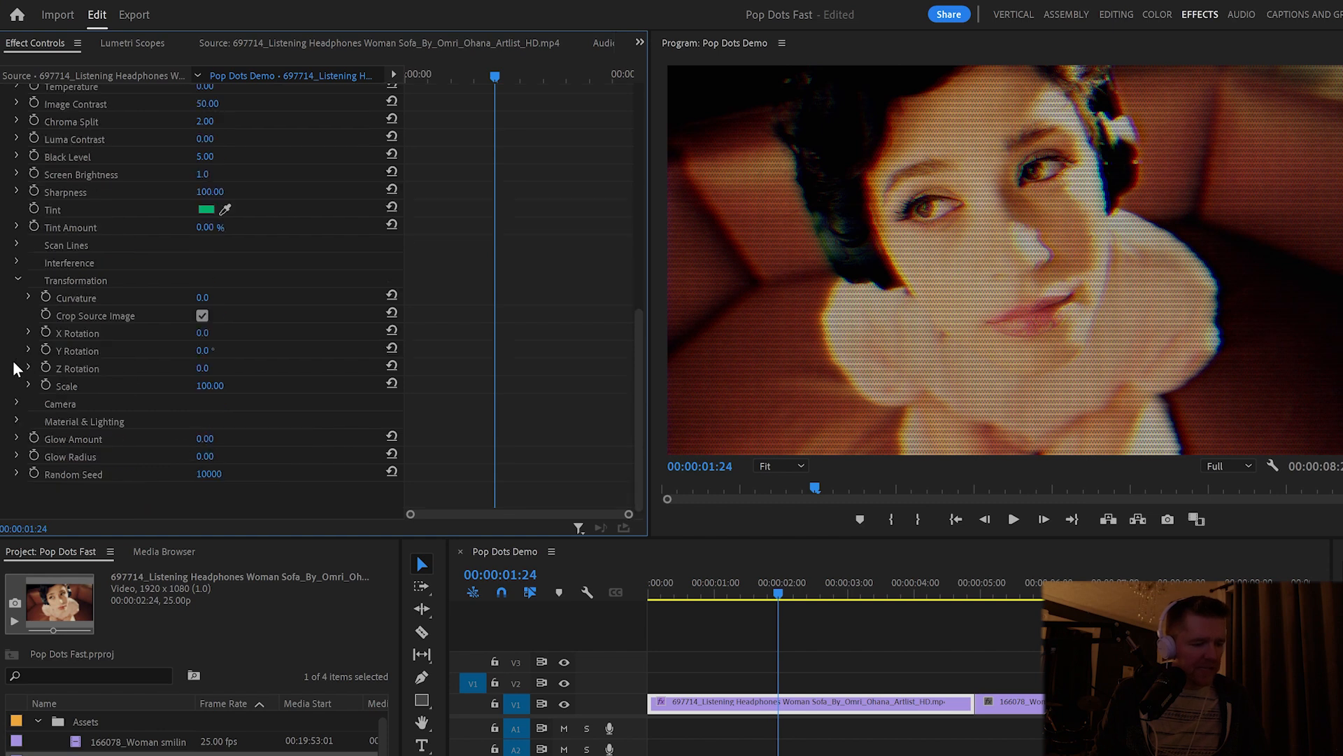
left_click(16, 280)
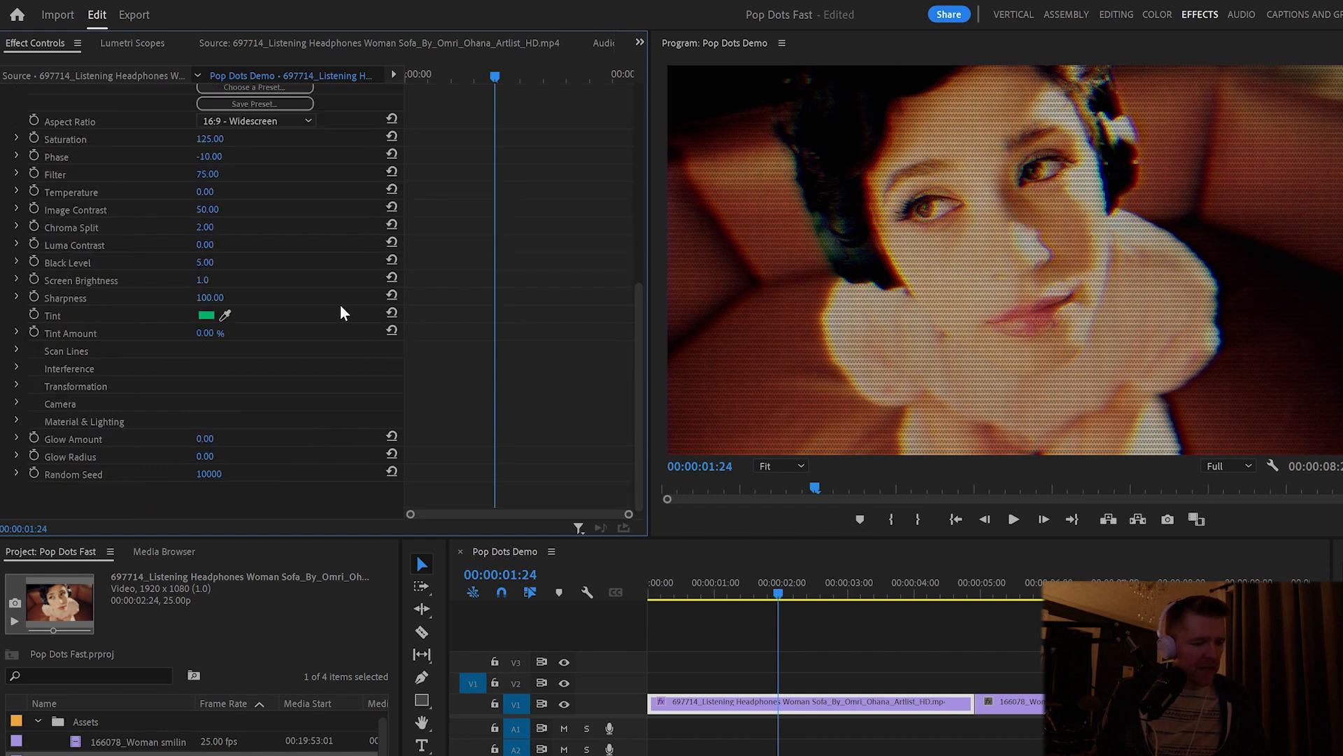
- Move the playhead to 00:00:02:03 and set the Interference Scramble Amount to 0
left_click_drag(821, 597, 789, 600)
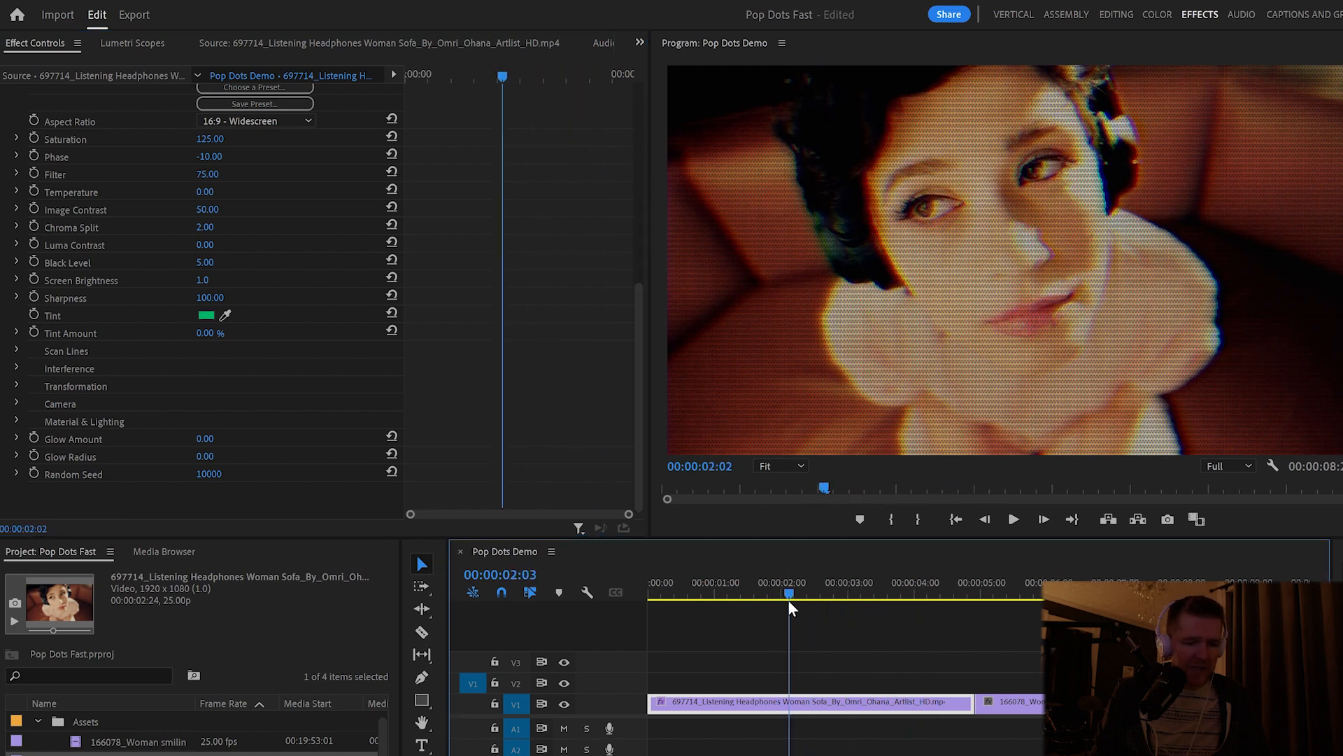
left_click(14, 368)
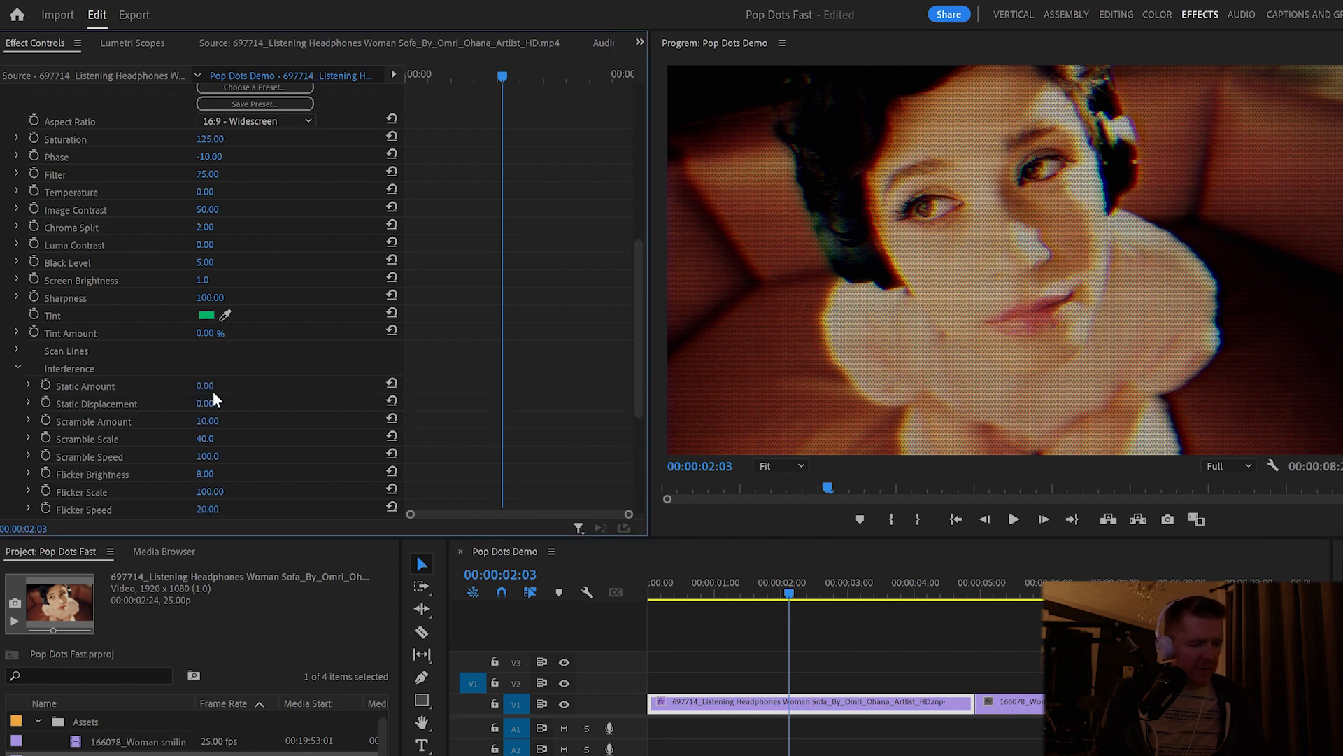
left_click(219, 421)
type("0")
key("Return")
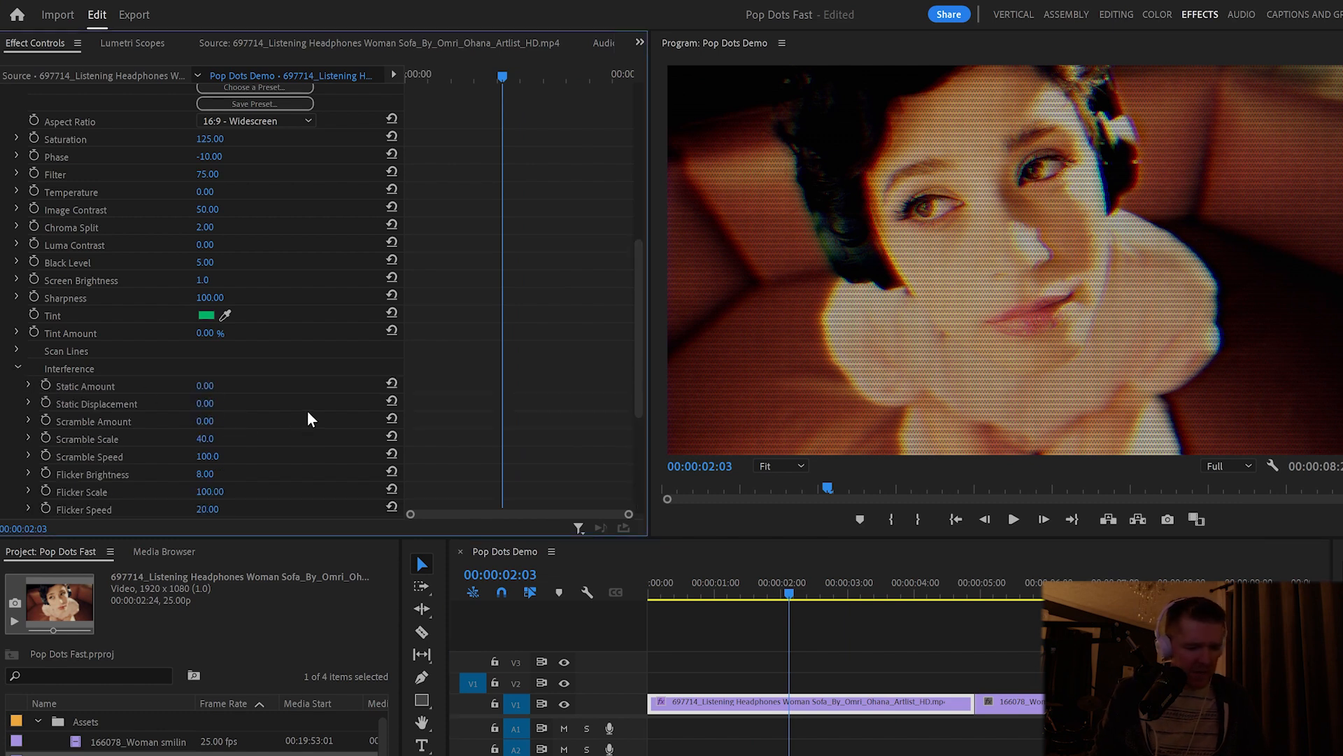
- Set the Interference Flicker Brightness and Line Brightness to 0
scroll(308, 418, "down", 1)
scroll(308, 419, "down", 1)
left_click(214, 423)
type("100")
key("Return")
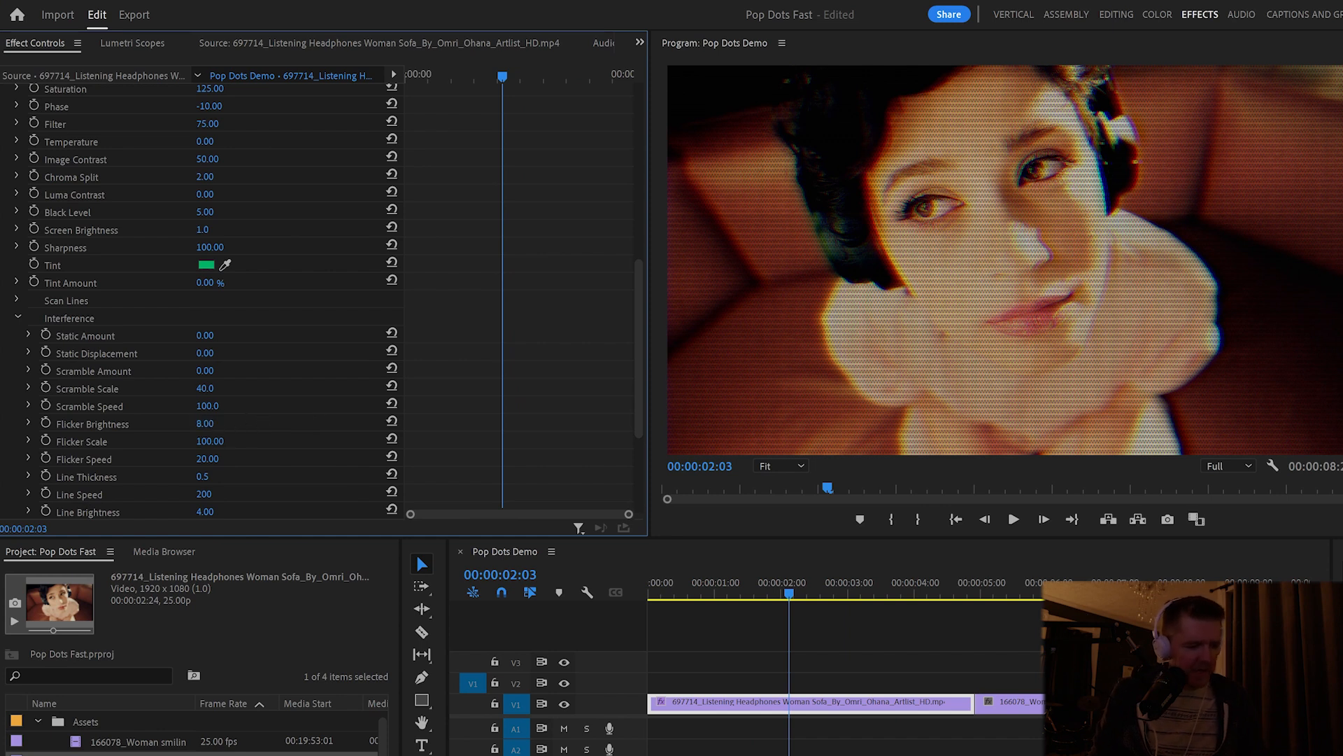
left_click(210, 424)
type("0")
key("Return")
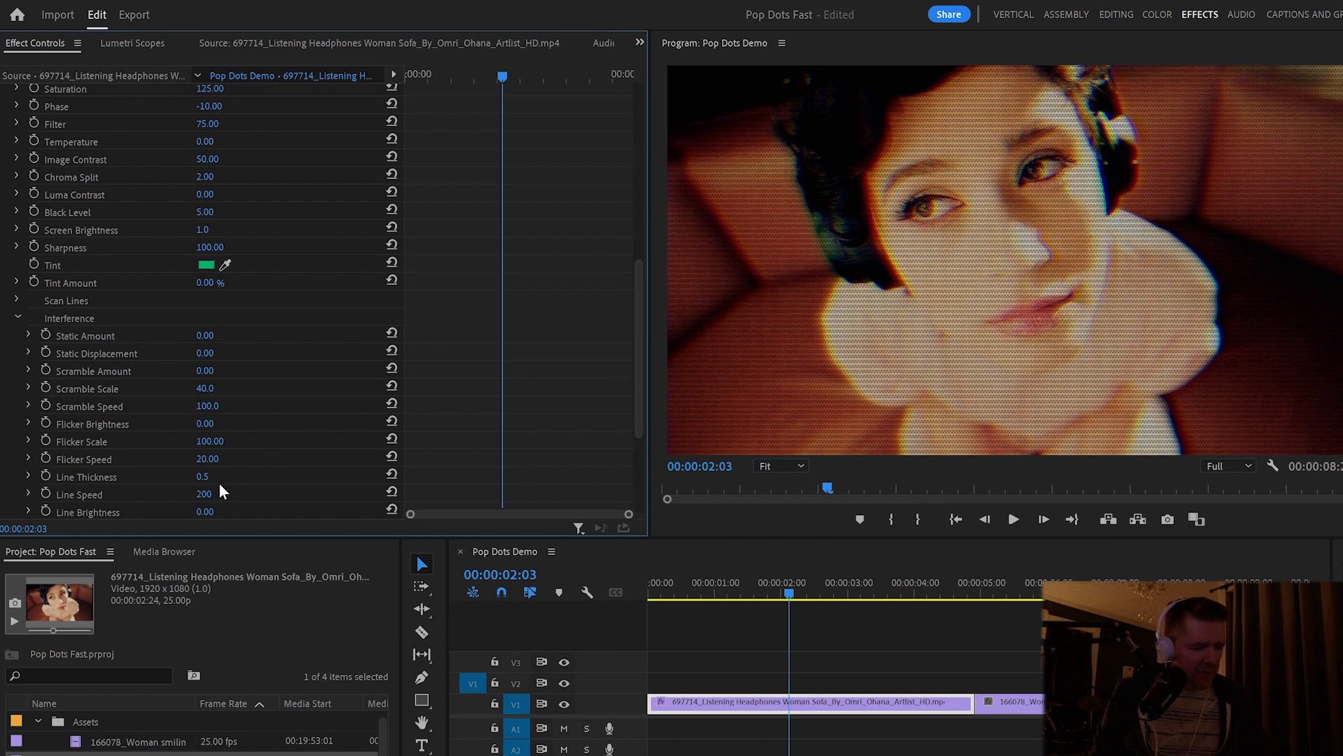
scroll(249, 483, "down", 2)
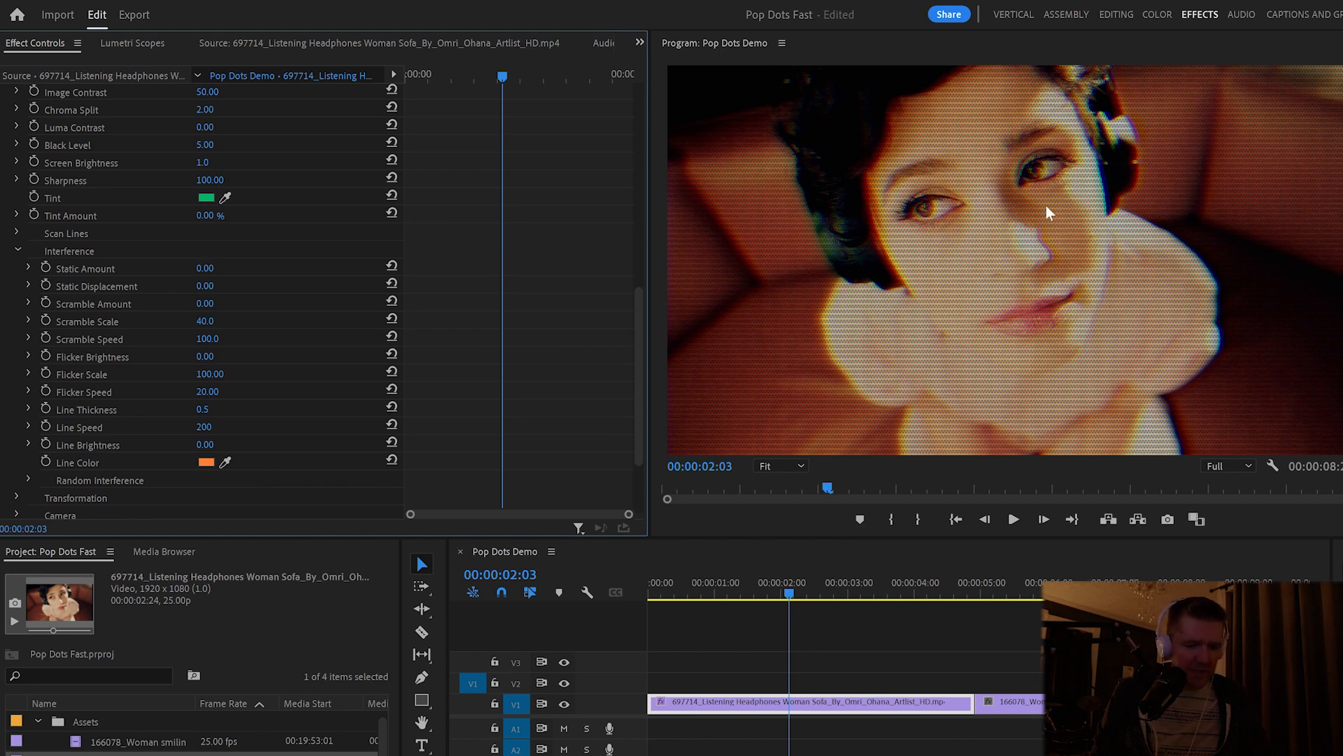
- Move the playhead to 00:00:02:11 and set the Analog effect's Saturation to 100
mouse_move(796, 592)
left_mouse_down()
mouse_move(921, 593)
mouse_move(728, 594)
mouse_move(810, 594)
left_mouse_up()
left_click_drag(638, 368, 623, 322)
left_click(234, 190)
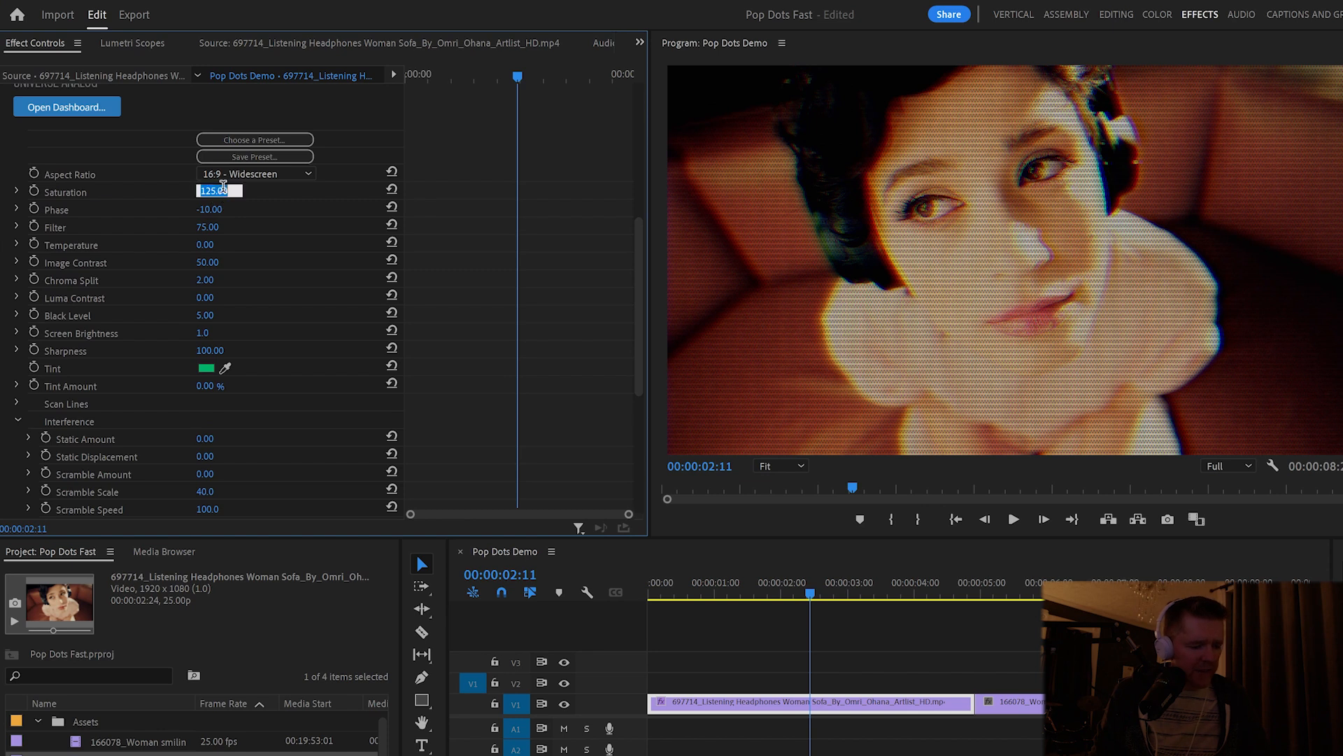
type("100")
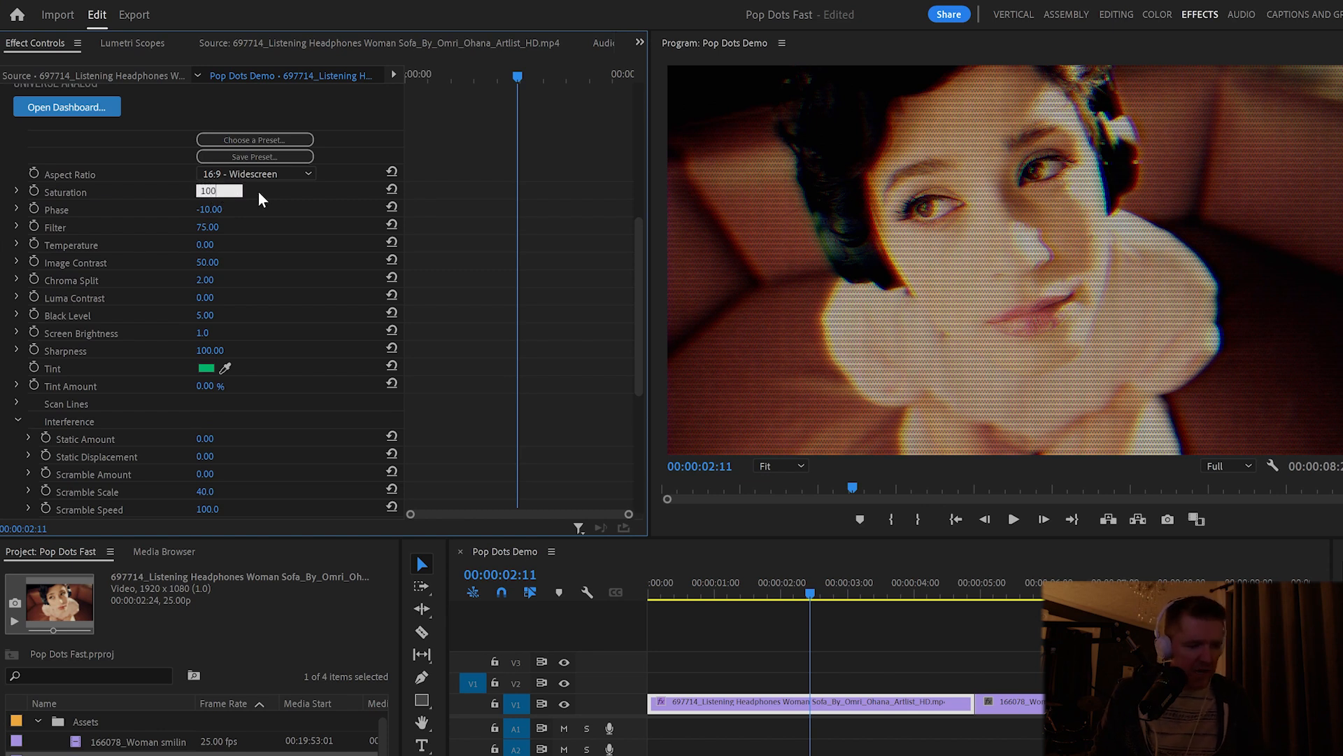
key("Return")
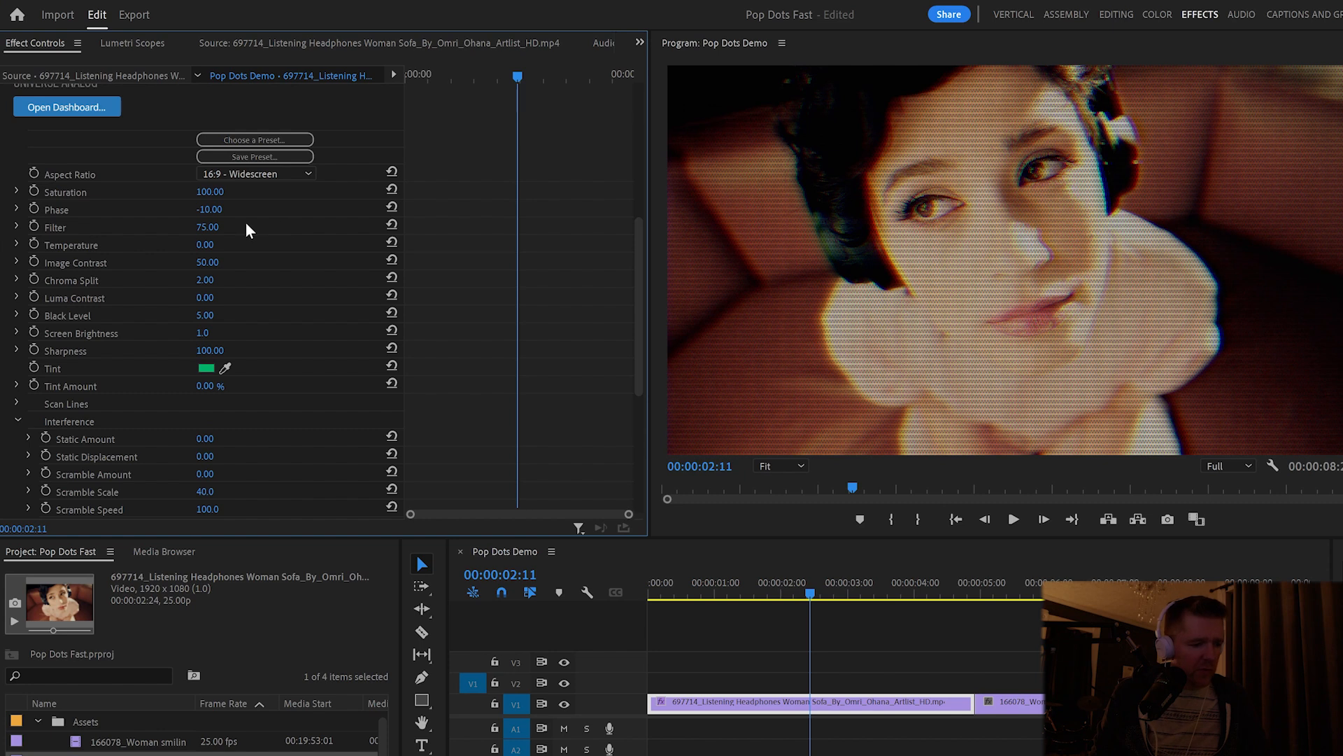
- Set the Analog effect's Phase to 0 and Filter to 100
left_click(210, 209)
type("100")
key("Return")
left_click(219, 209)
type("0")
key("Return")
left_click_drag(210, 229, 295, 258)
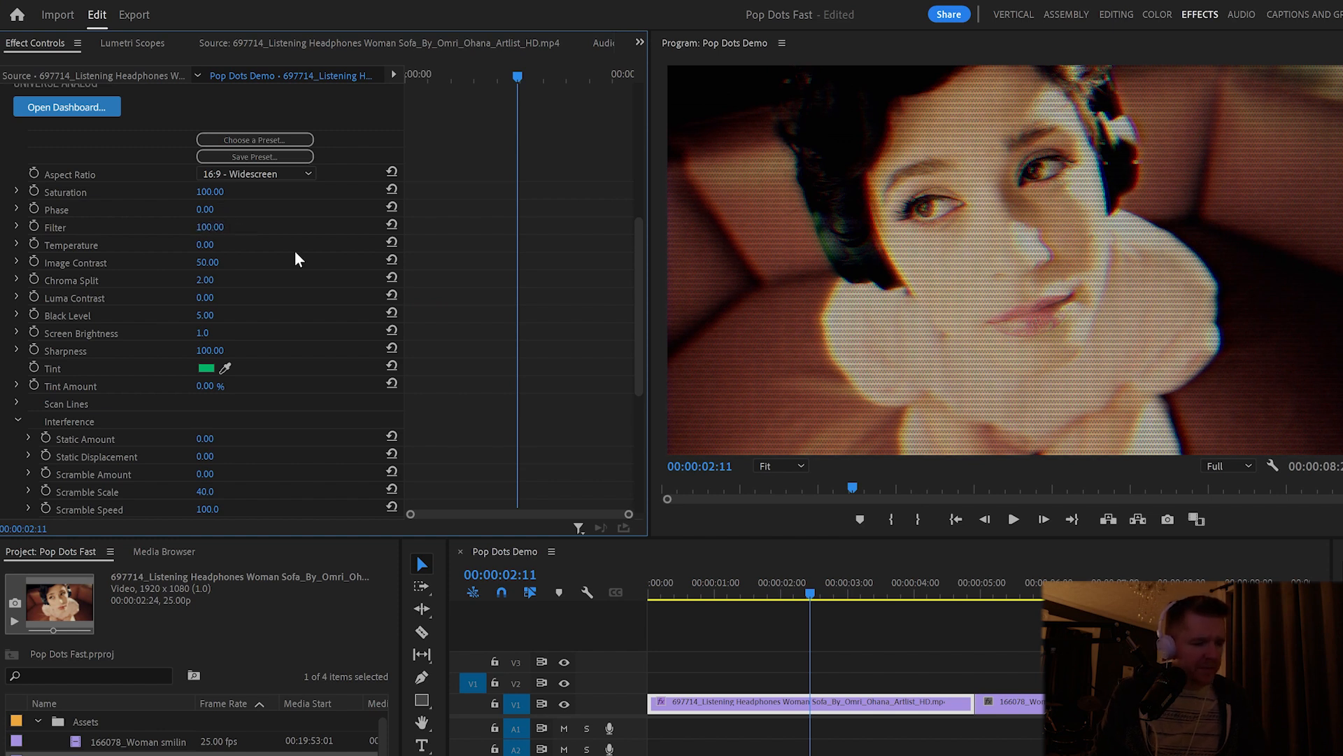
- Set the Analog effect's Image Contrast and Black Level to 0
left_click(209, 262)
type("0")
key("Return")
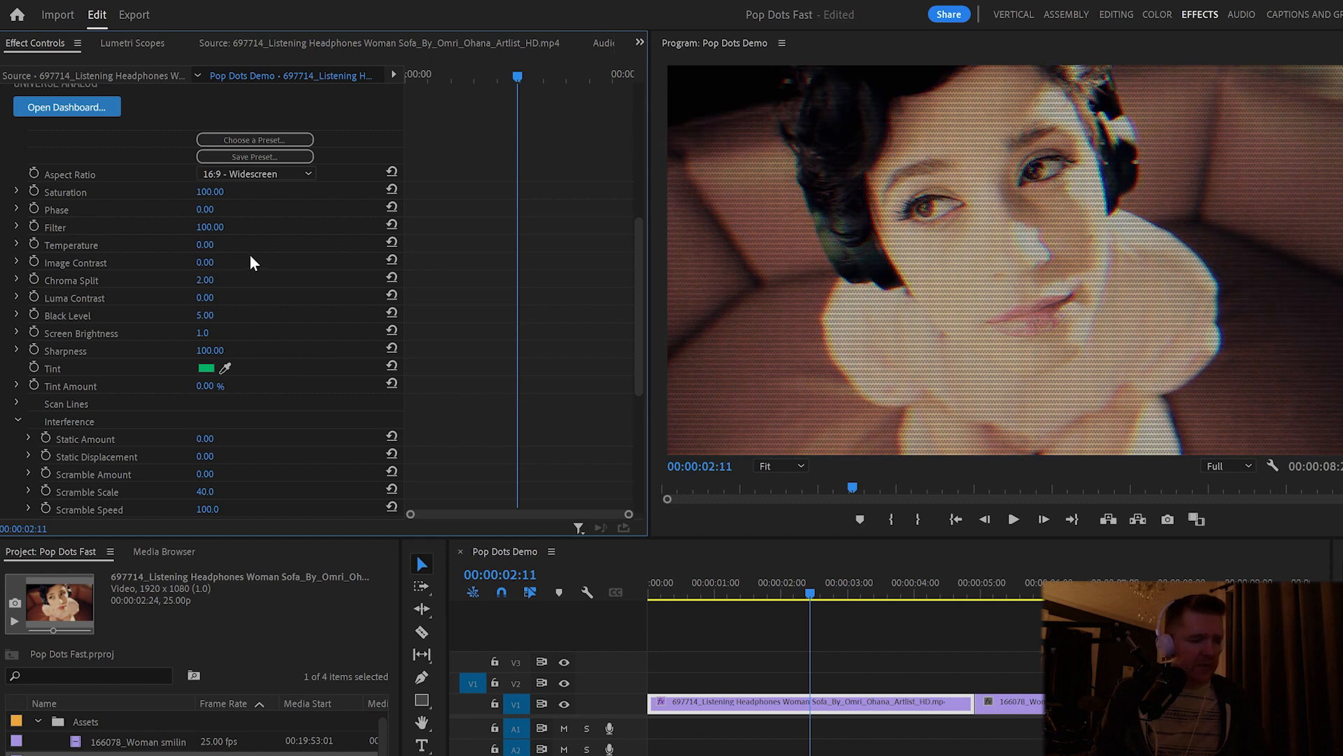
left_click_drag(222, 314, 188, 315)
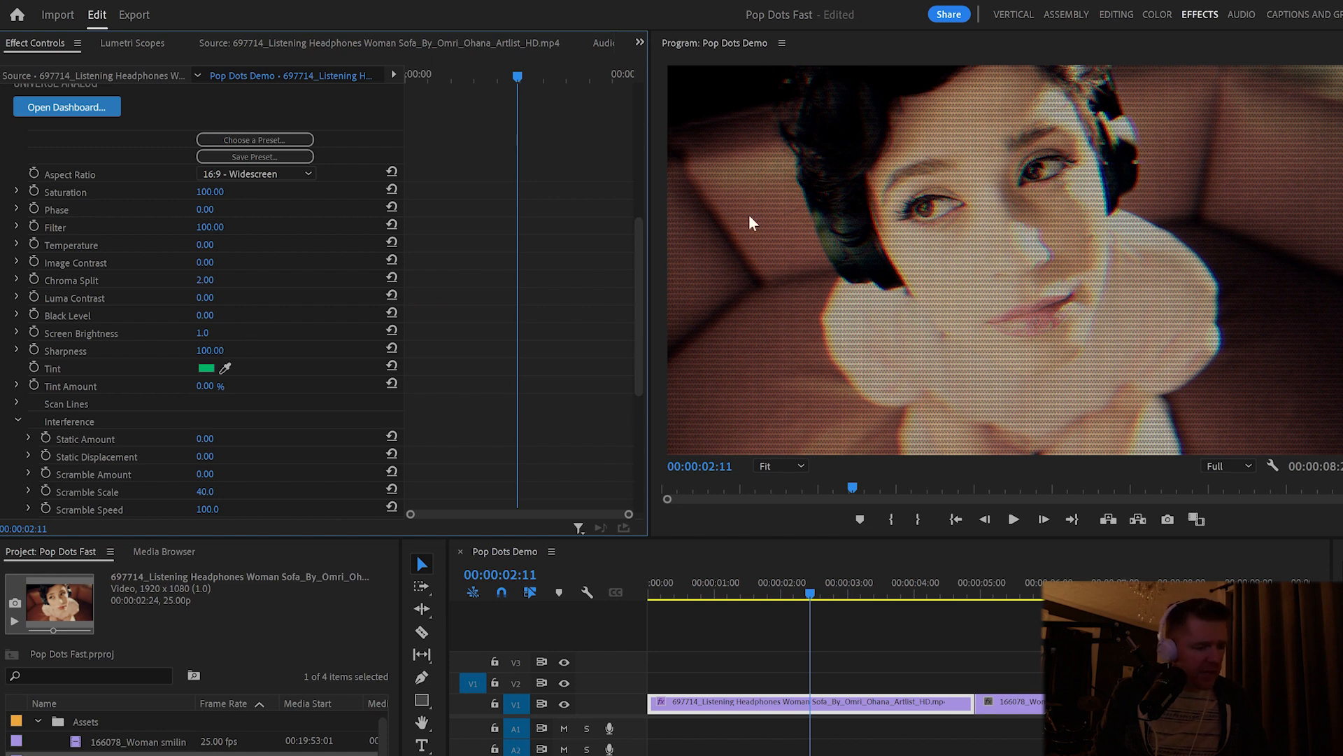
- Set the Analog effect's Chroma Split and Sharpness to 0
left_click(205, 280)
type("0")
key("Return")
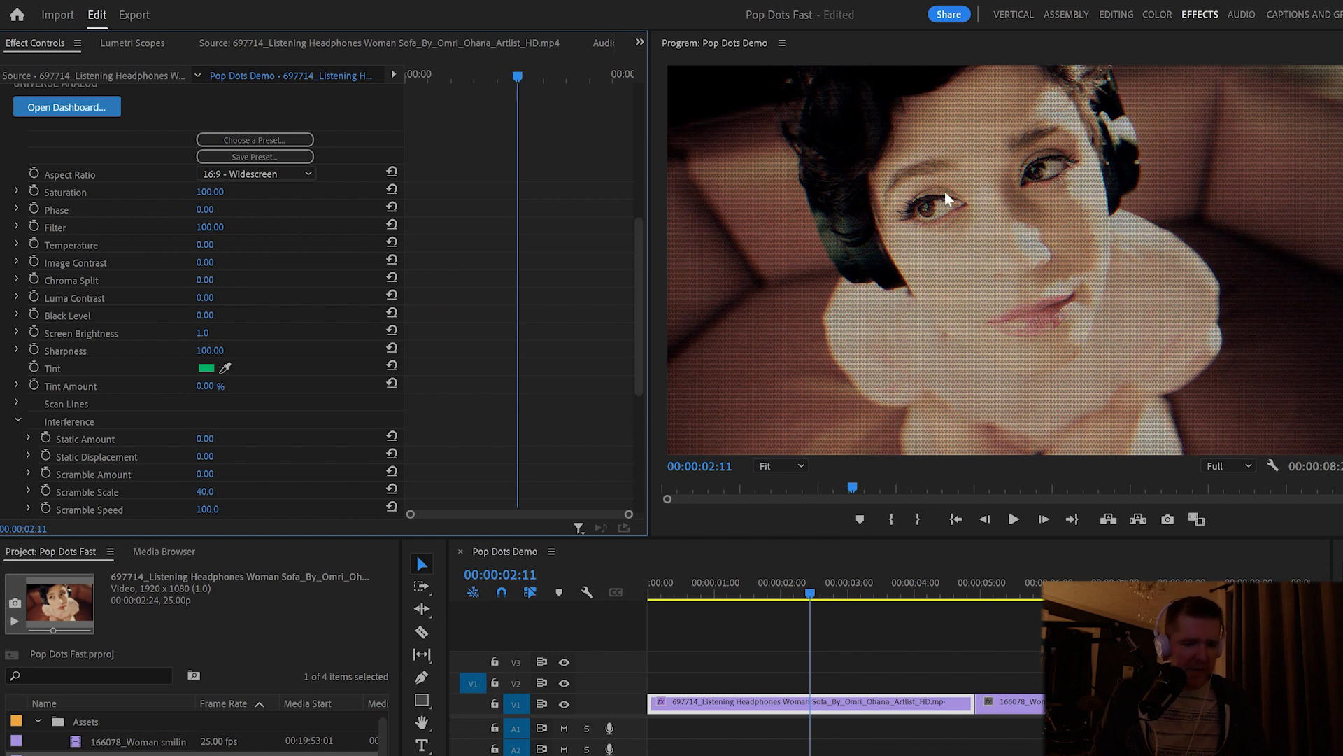
scroll(7, 419, "up", 3)
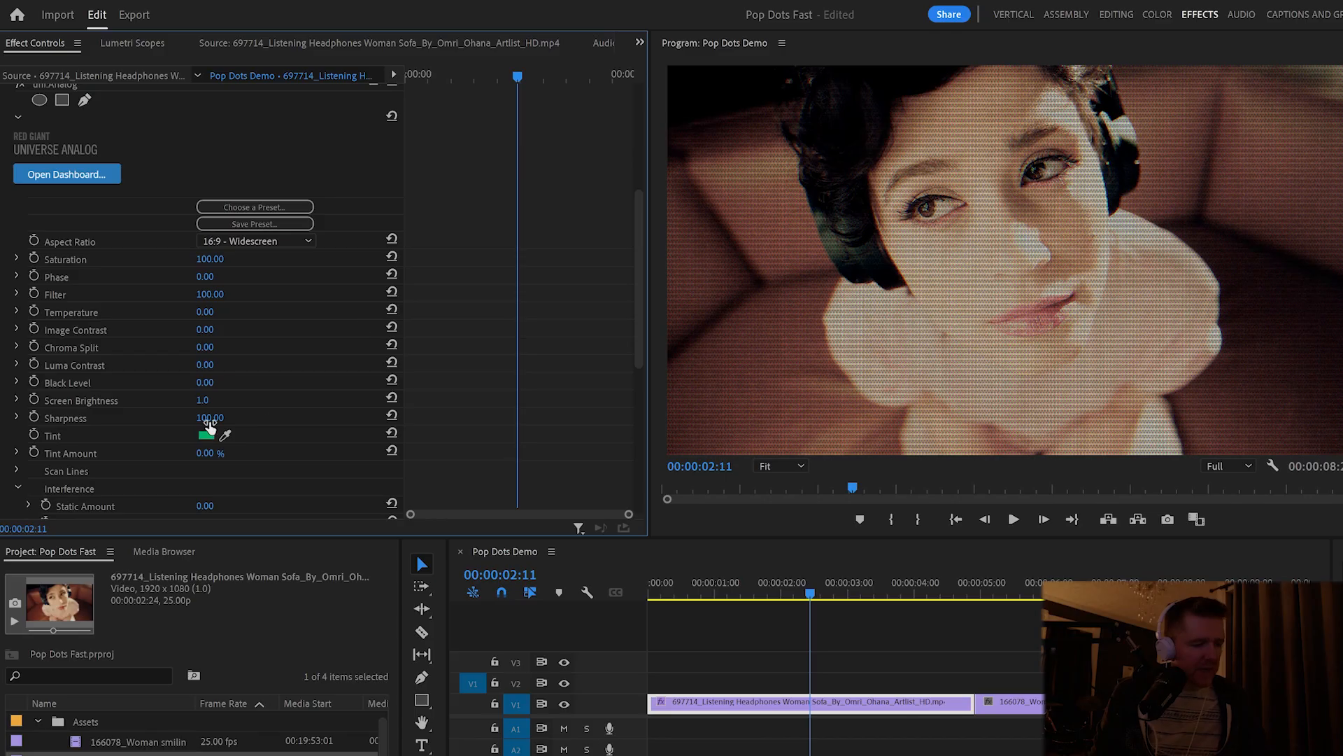
left_click_drag(210, 422, 207, 422)
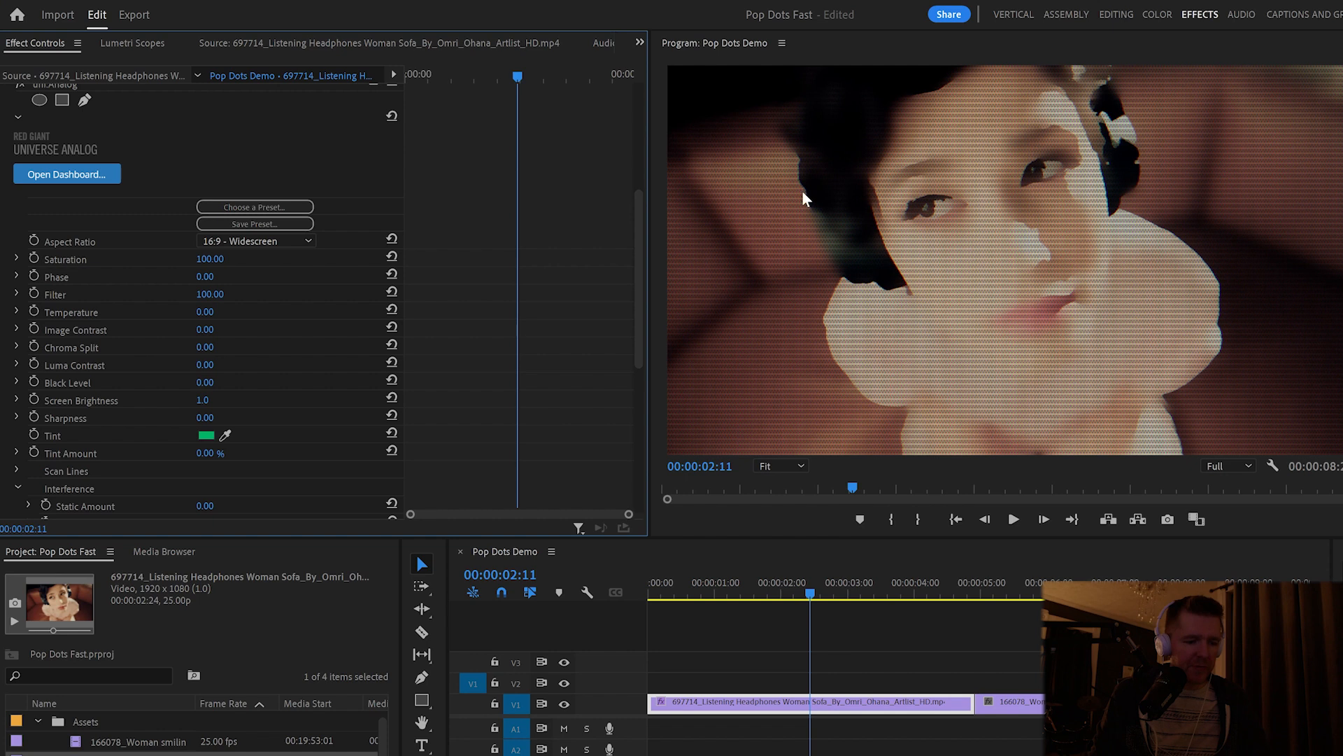
- Collapse the Interference settings and set the Scan Line Direction to PC CRT
scroll(1, 168, "down", 4)
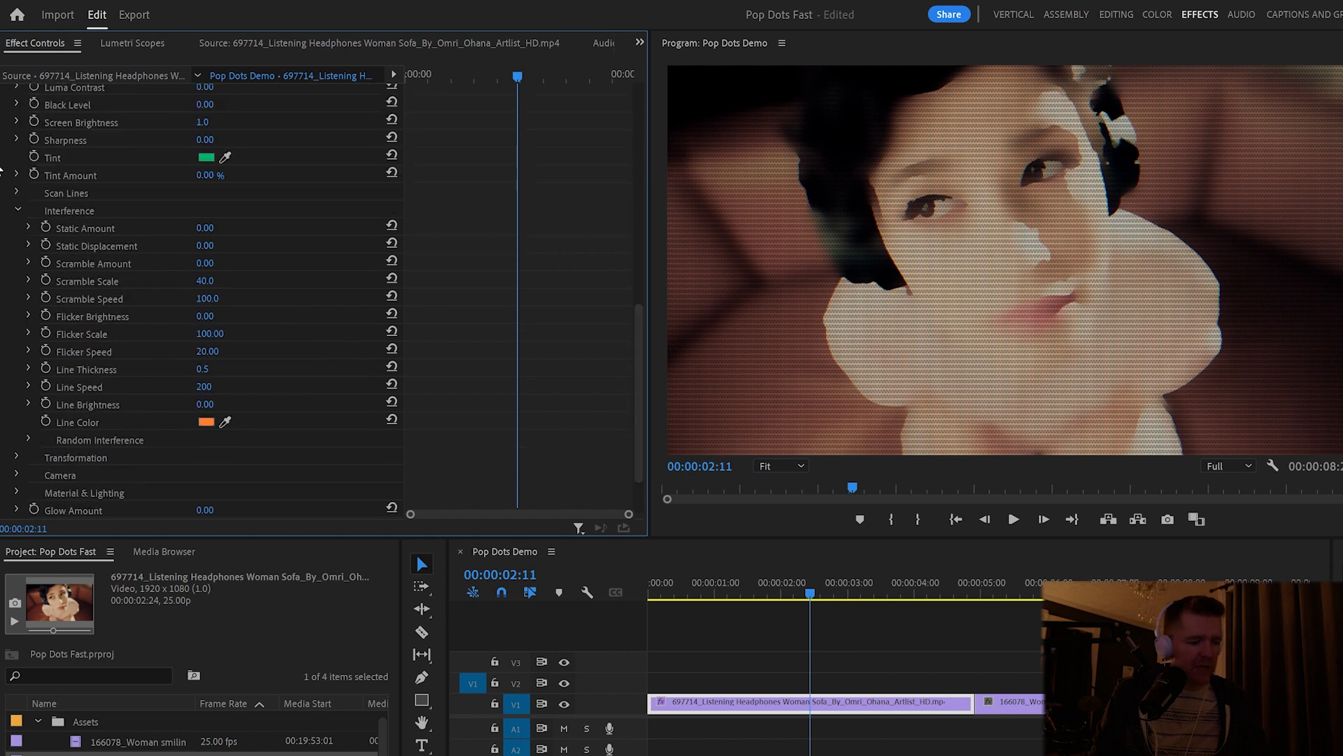
left_click(17, 208)
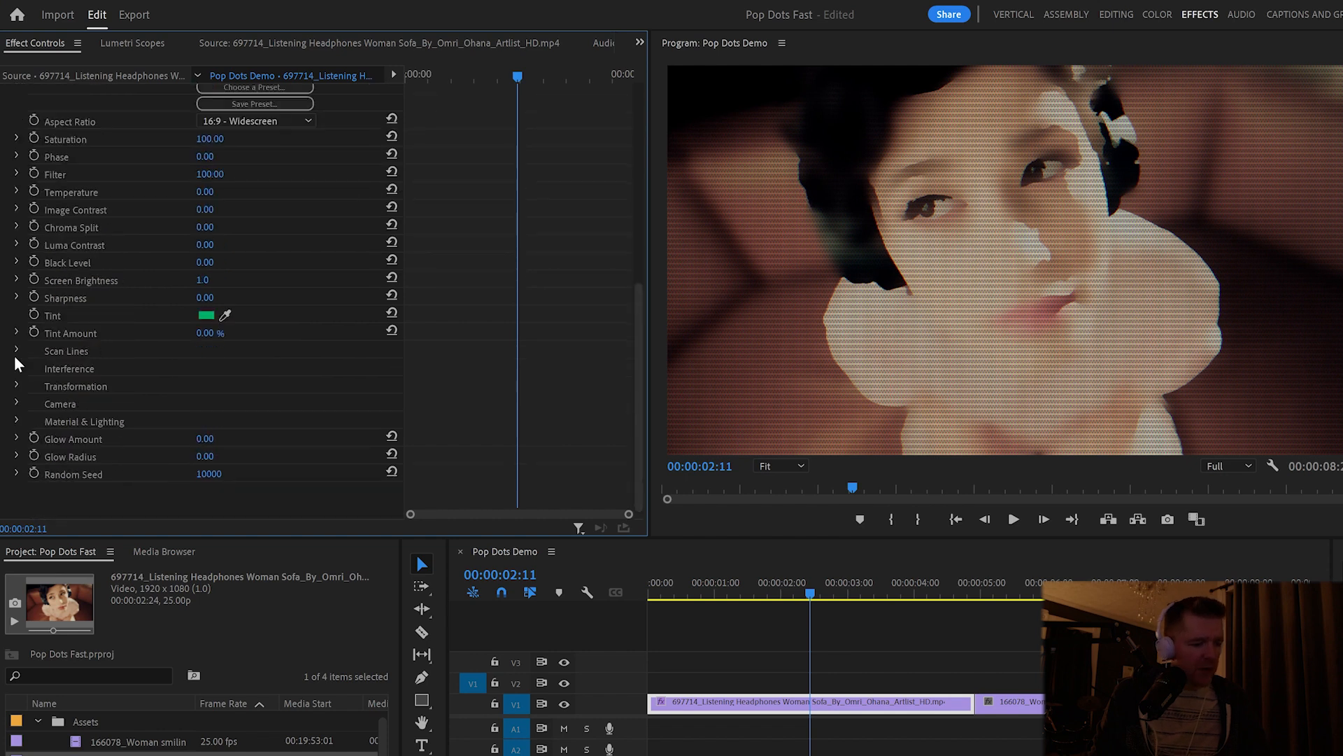
left_click(16, 350)
left_click(246, 368)
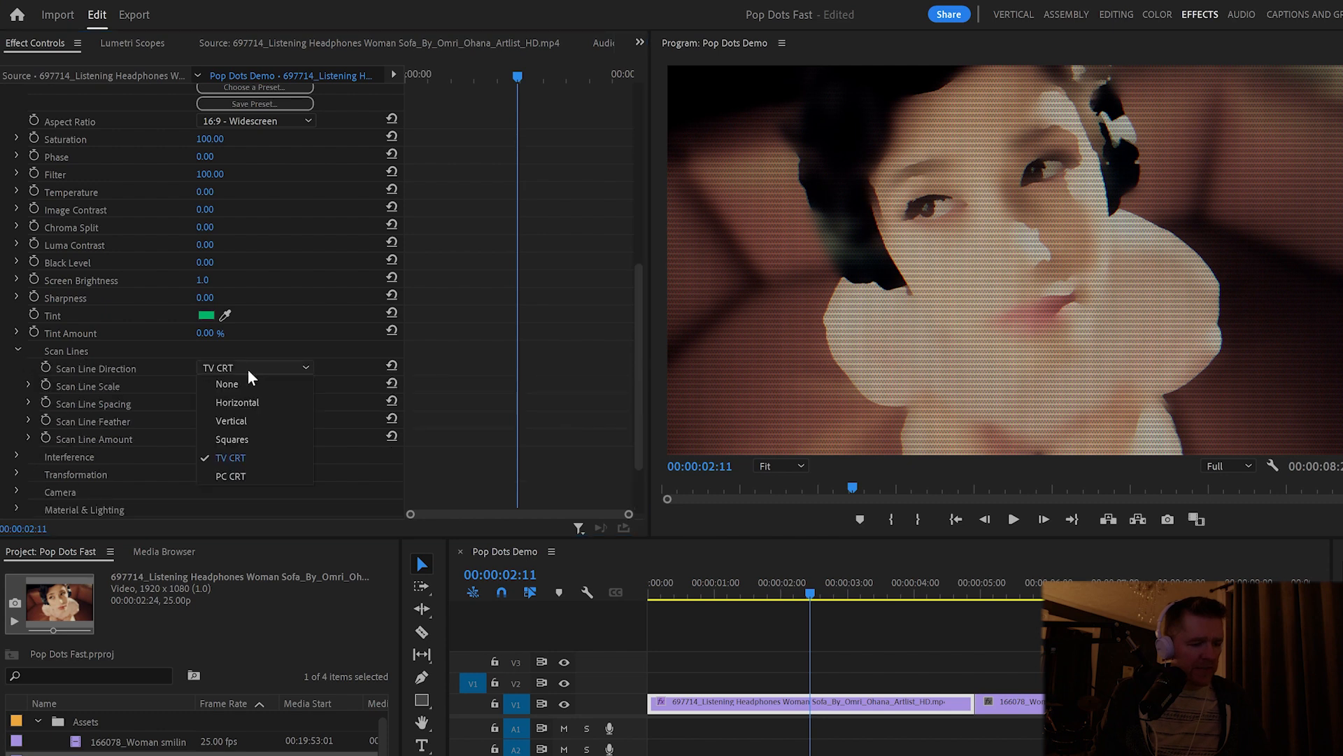
left_click(250, 474)
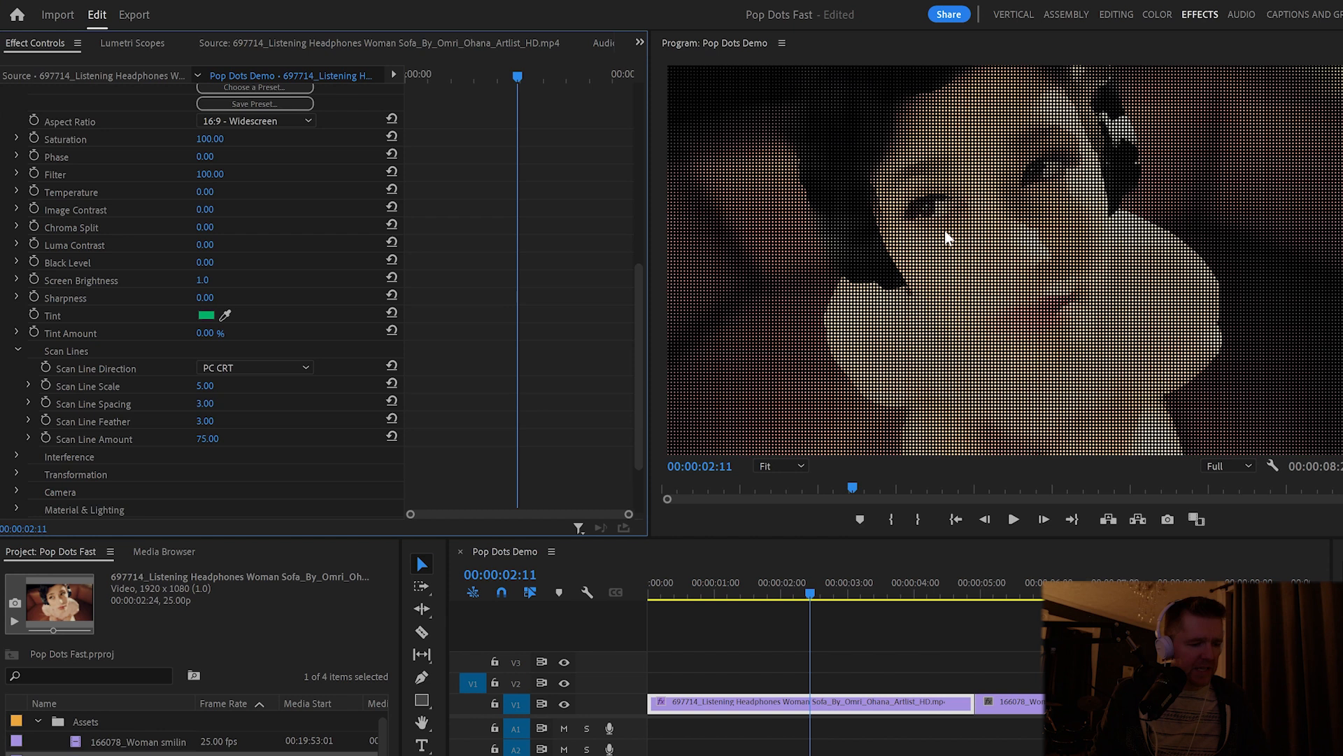
- Set the Scan Line Scale to 25
scroll(273, 382, "down", 1)
left_click(213, 353)
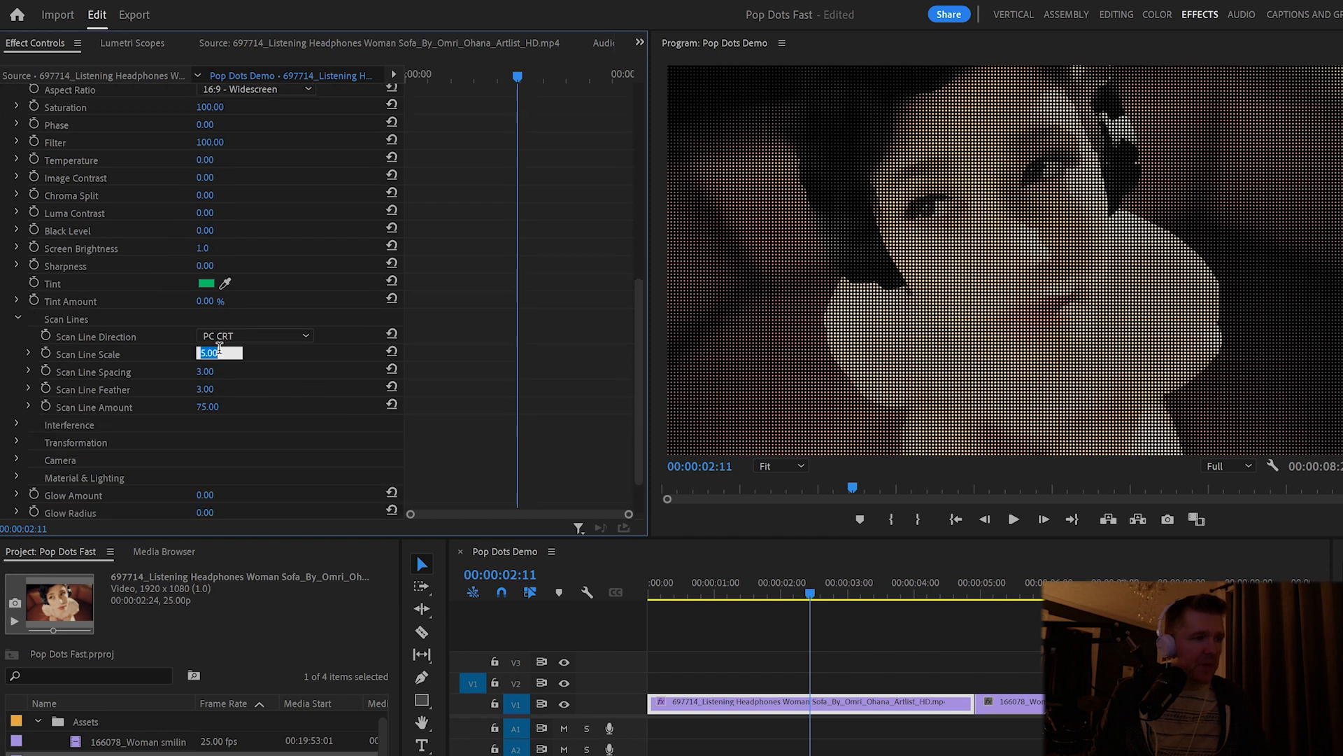
type("25")
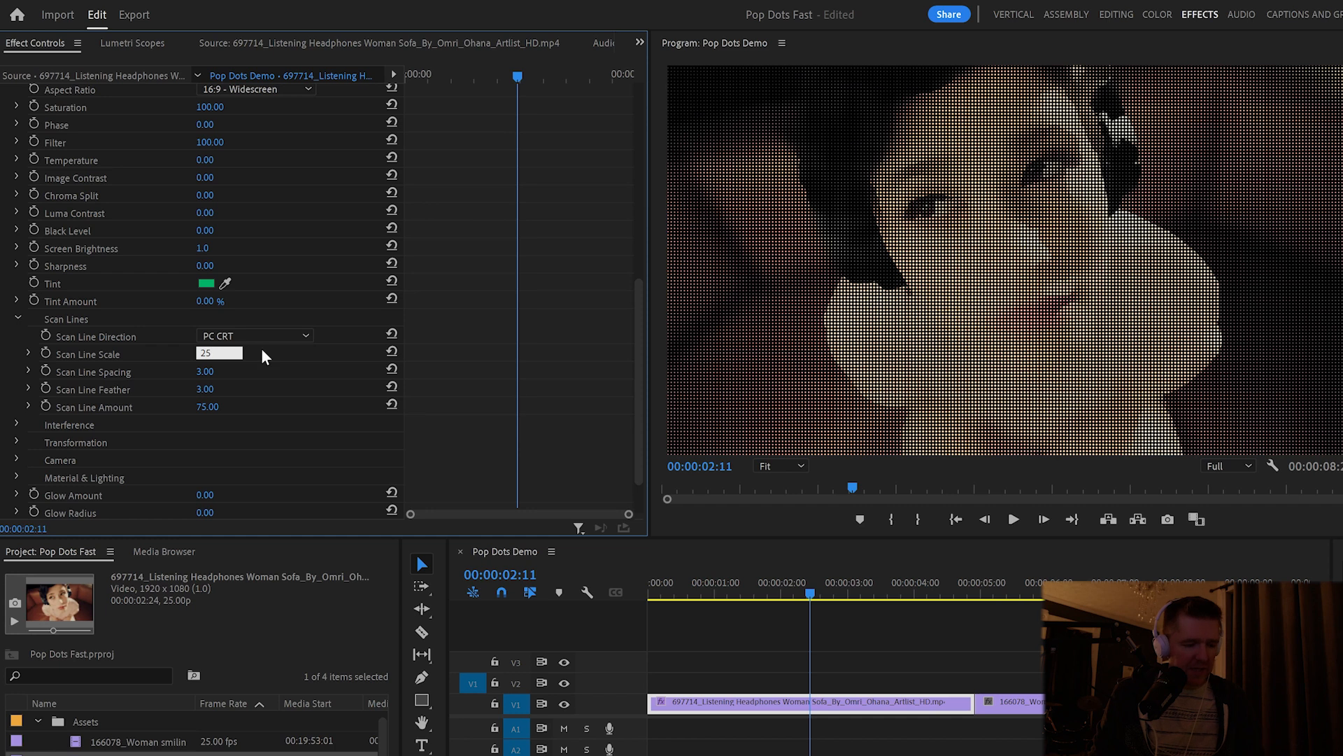
key("Return")
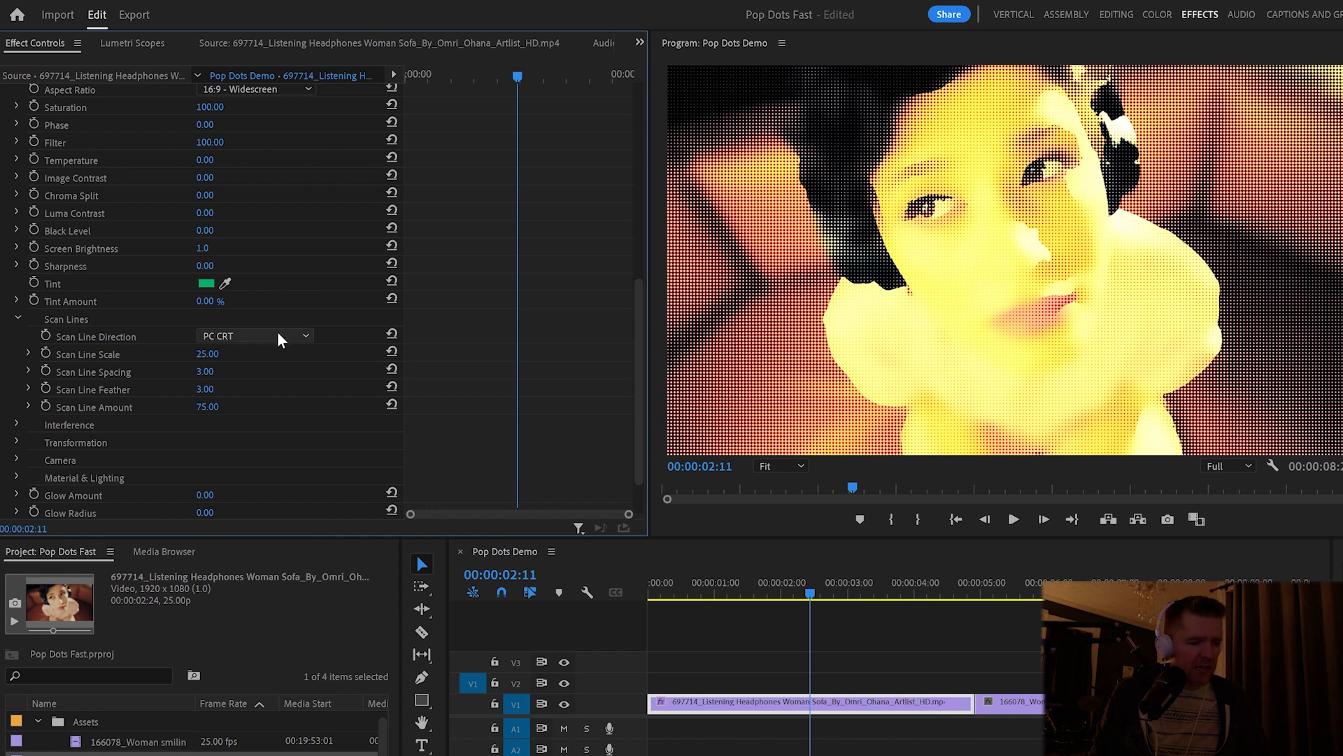
- Set the Scan Line Spacing to 6, the Scan Line Feather to 0 and the Scan Line Amount to 100
left_click(205, 371)
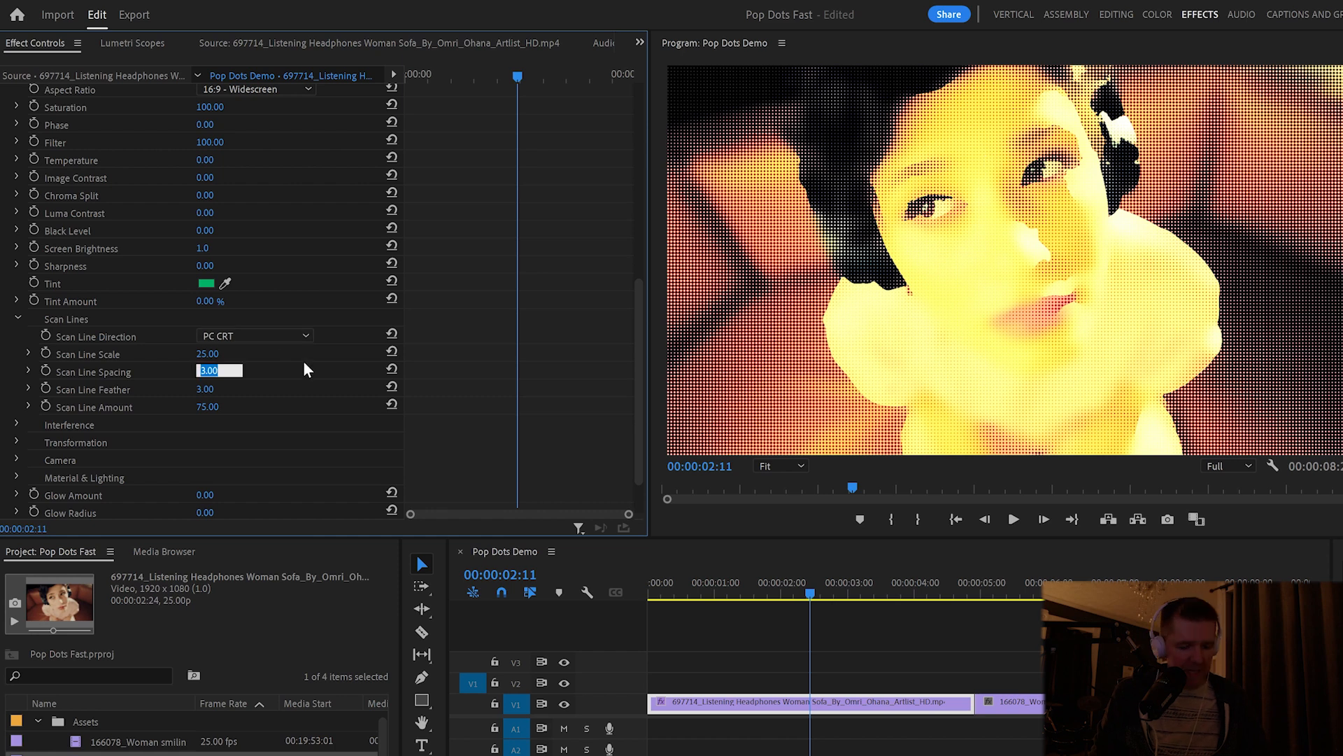
type("6")
key("Return")
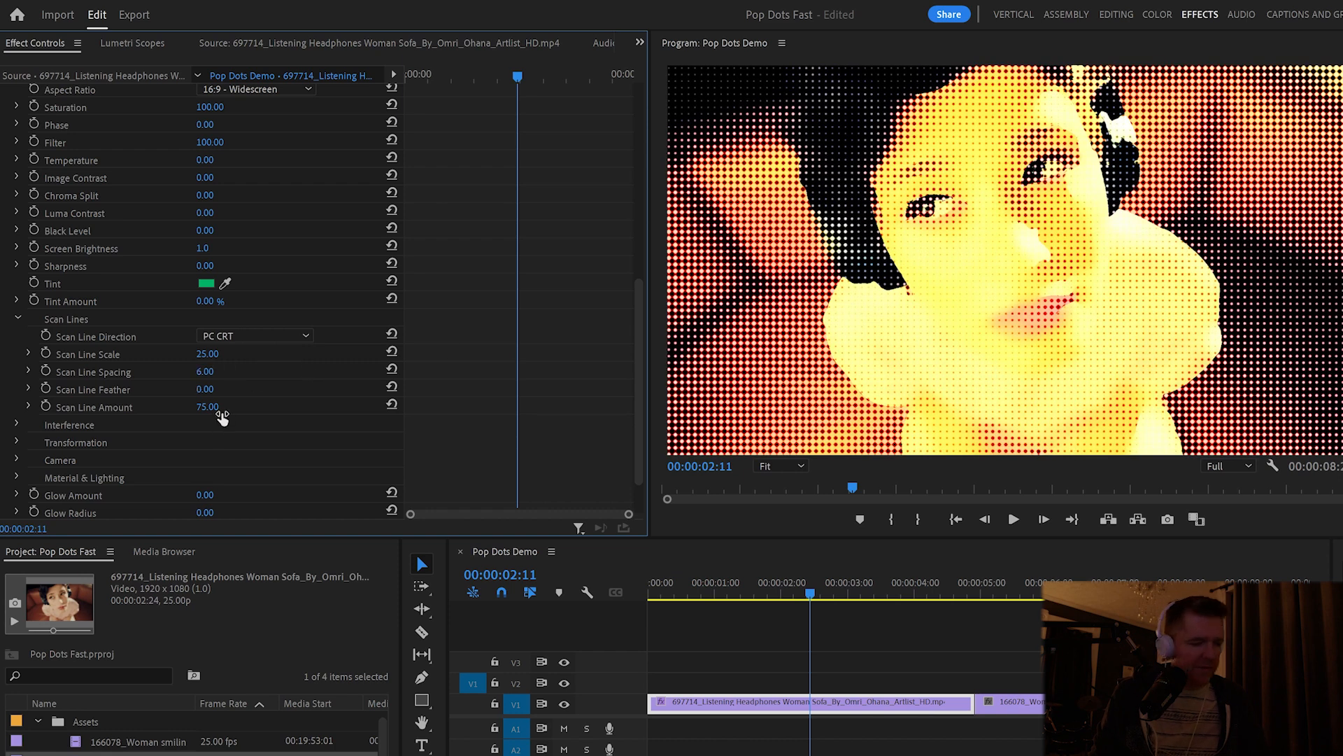
left_click_drag(222, 417, 244, 417)
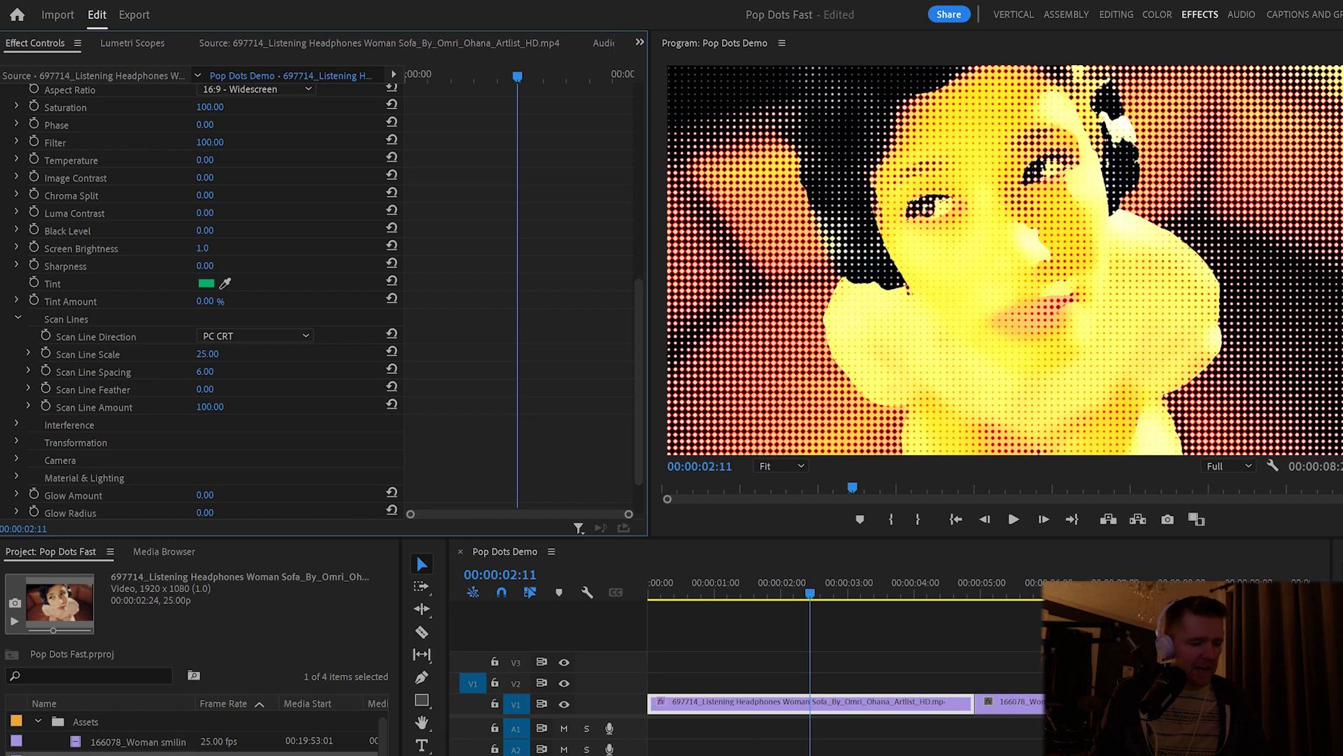